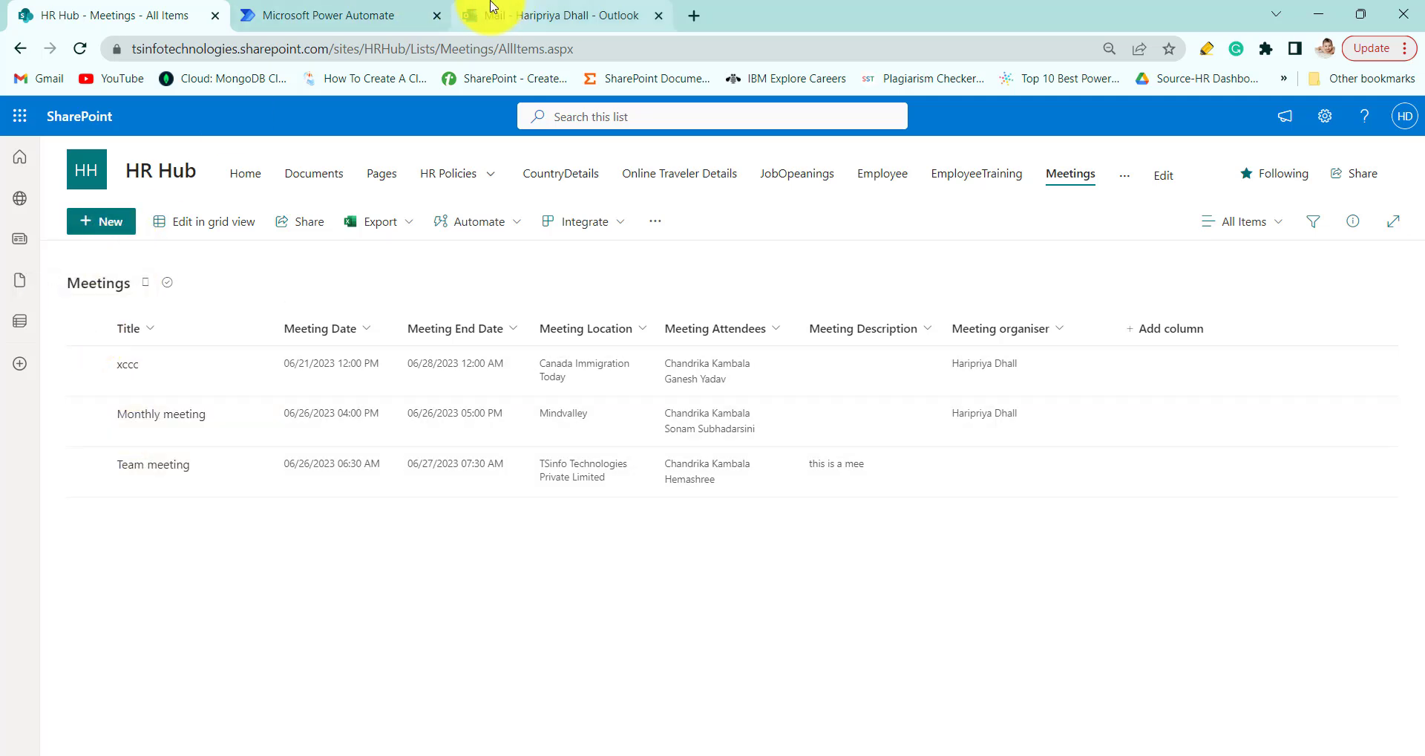
# Switch to Power Automate and open the Create calendar event flow for editing.
pyautogui.moveTo(340, 15)
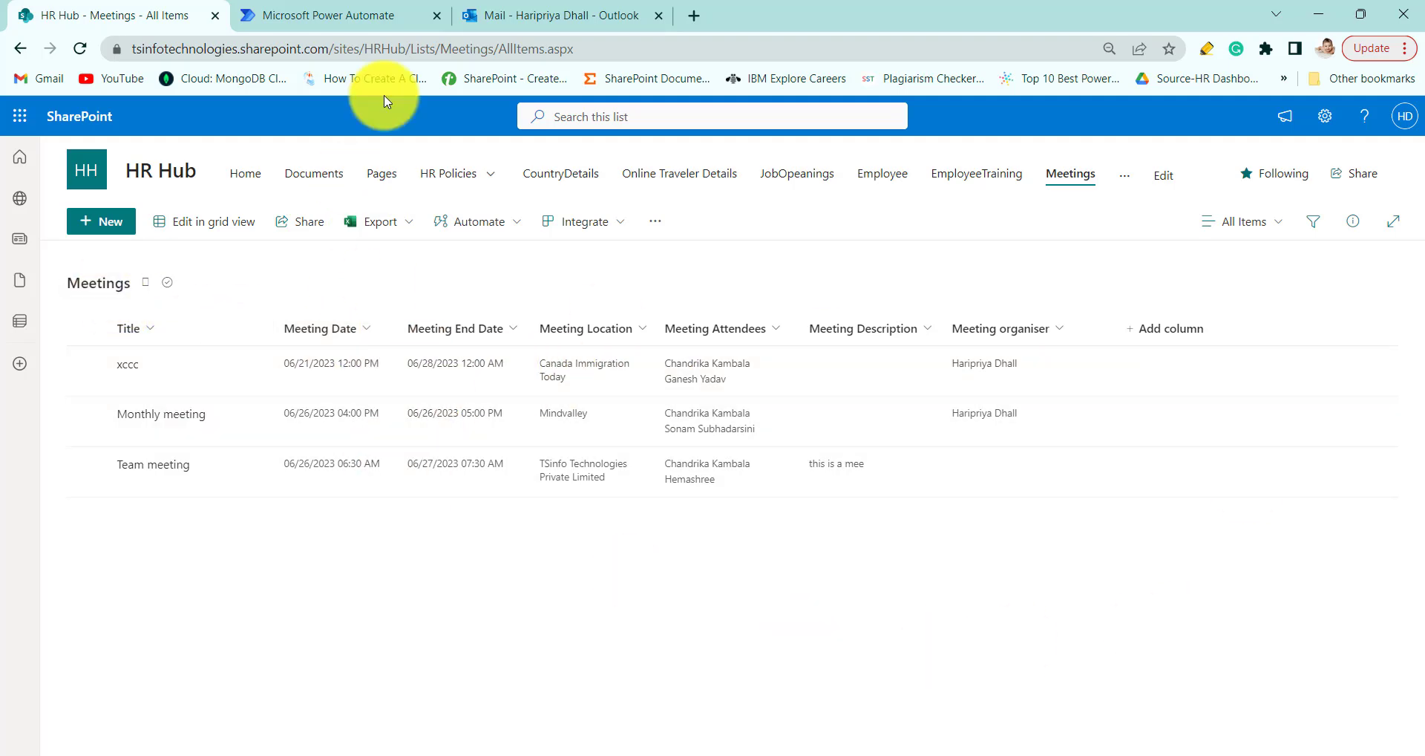
pyautogui.click(355, 15)
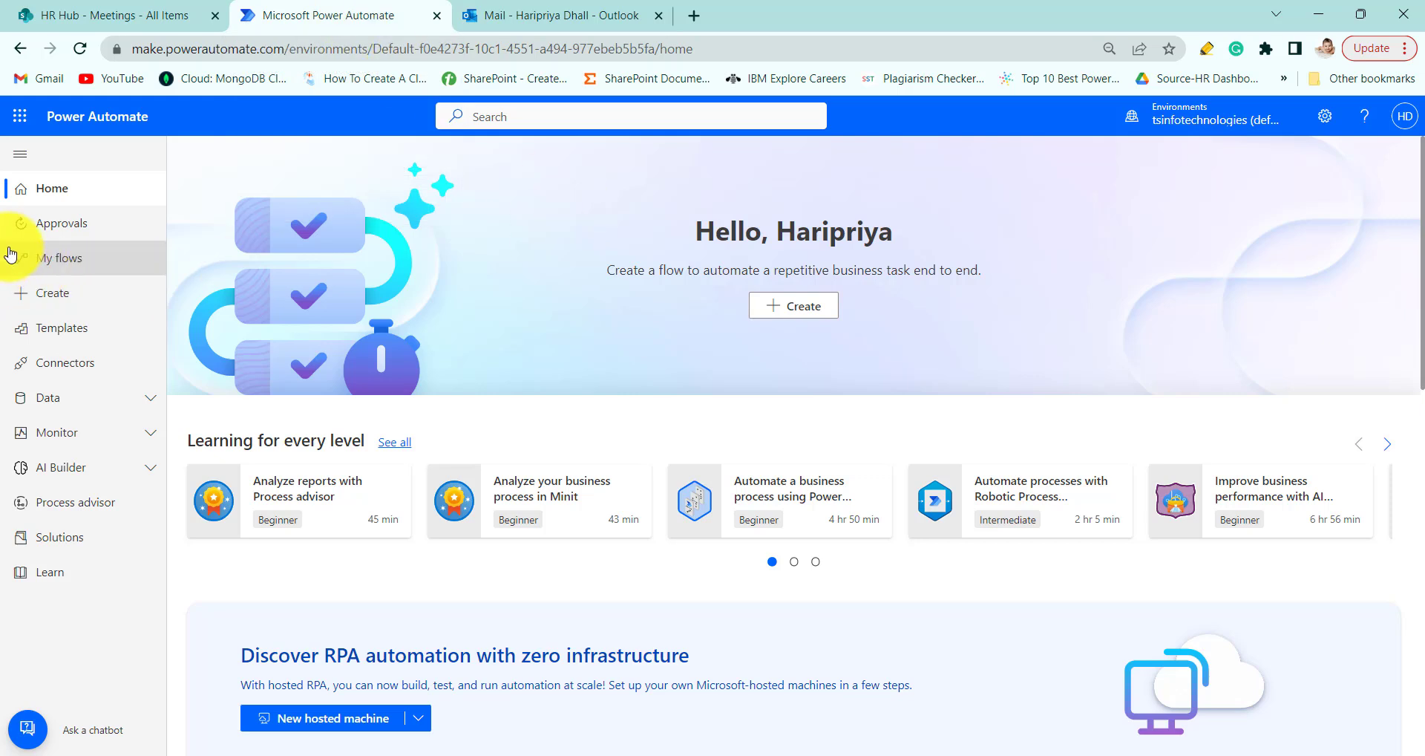
pyautogui.click(50, 257)
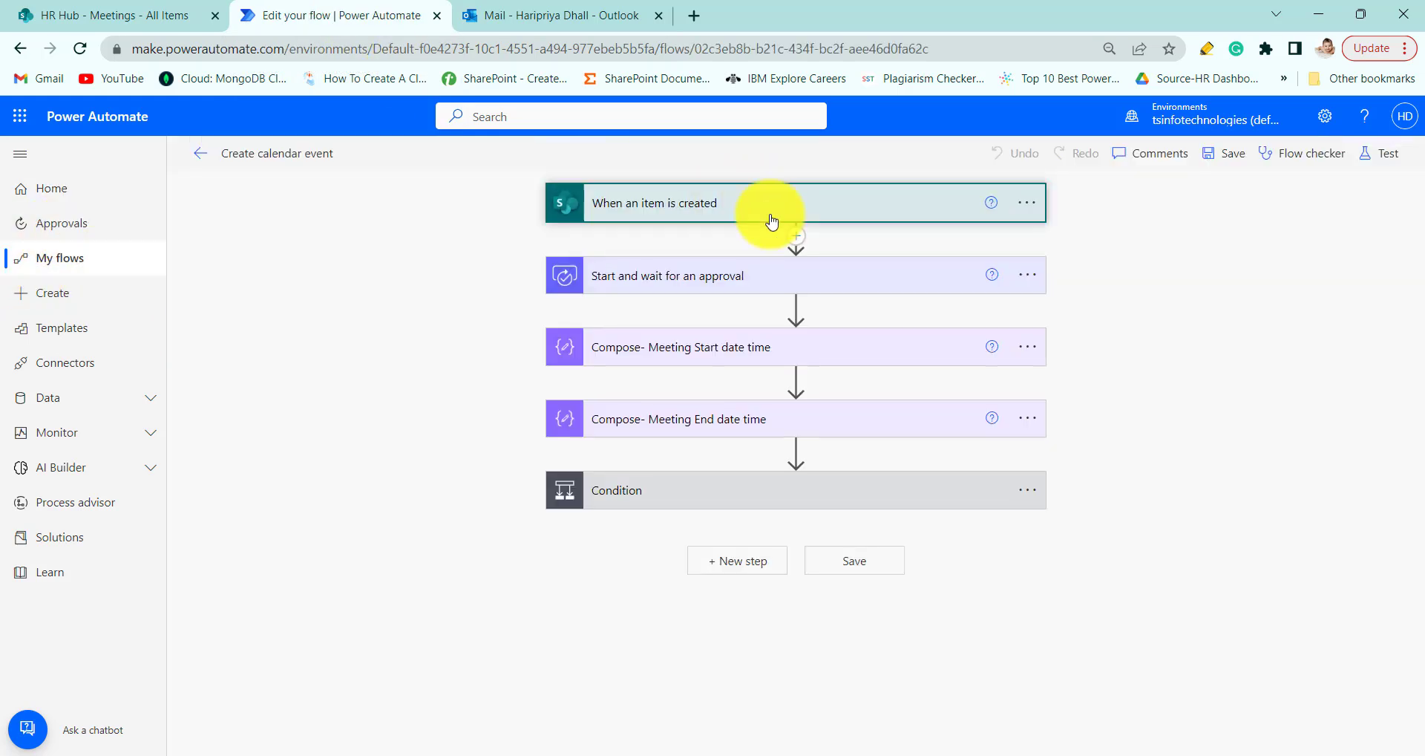
# Expand the When an item is created trigger, the approval action and both Compose actions to examine their settings.
pyautogui.click(765, 212)
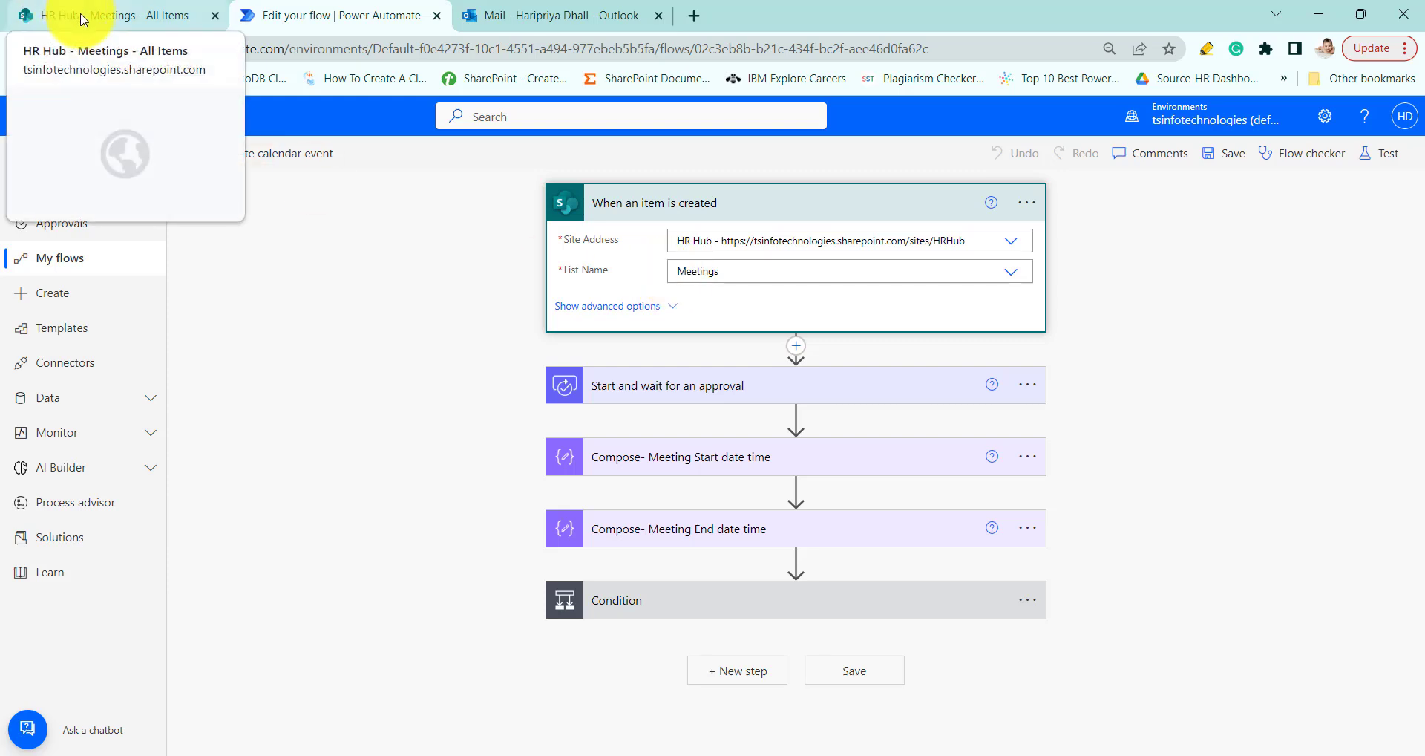
pyautogui.click(477, 356)
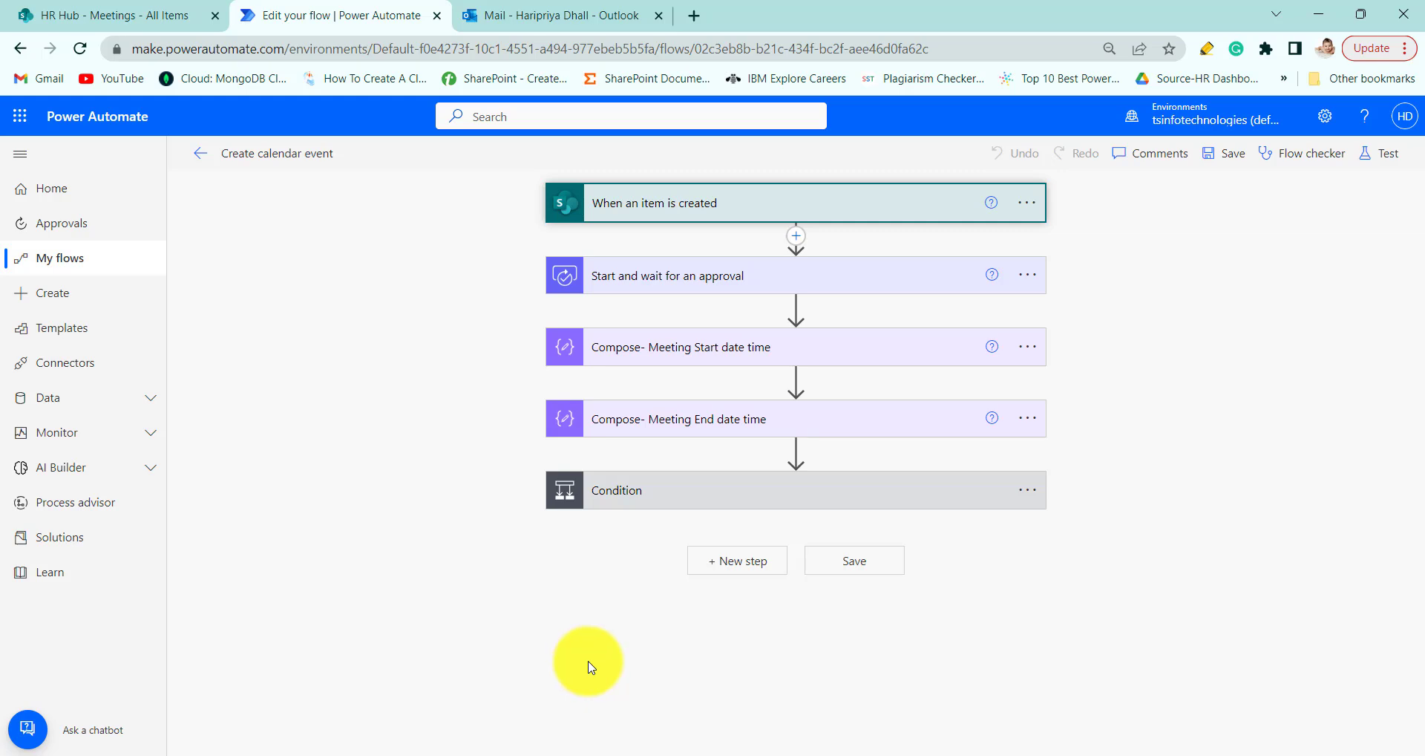
pyautogui.click(741, 211)
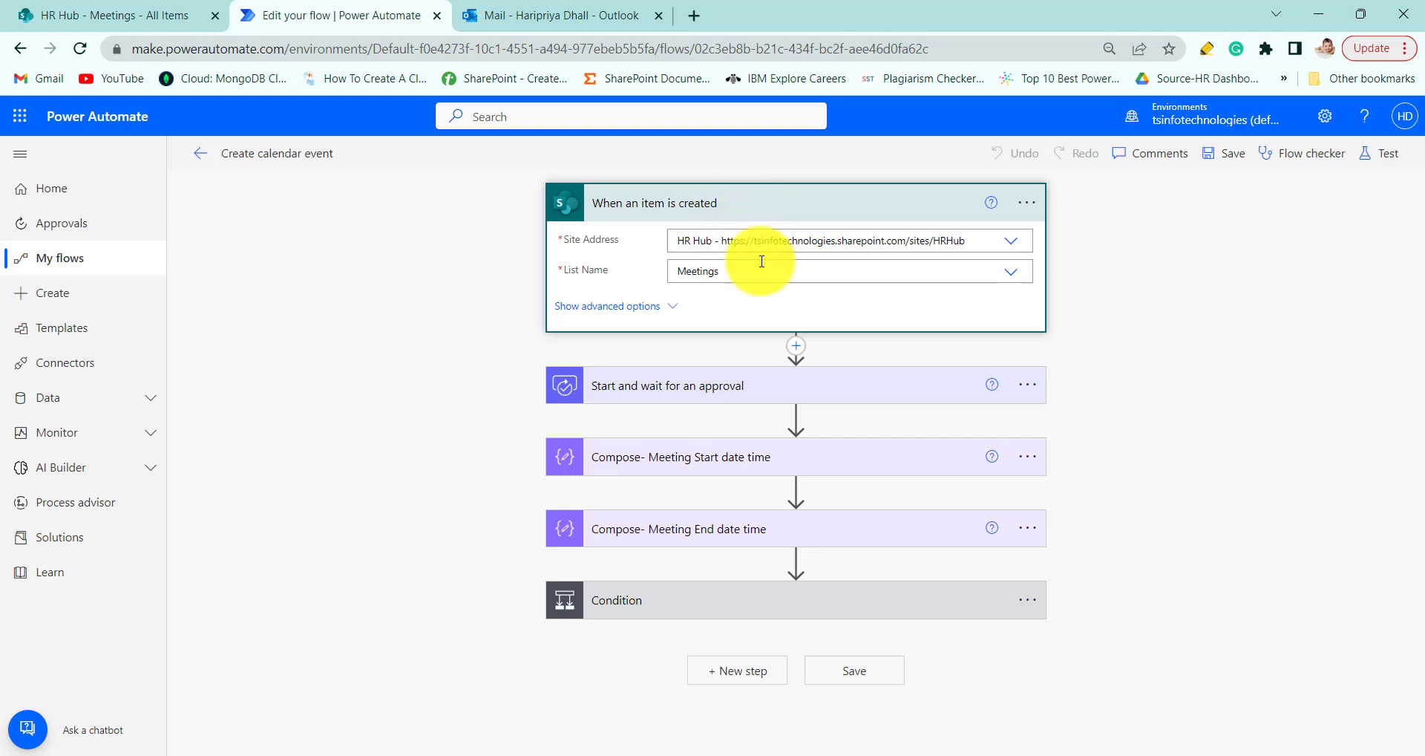
pyautogui.click(594, 385)
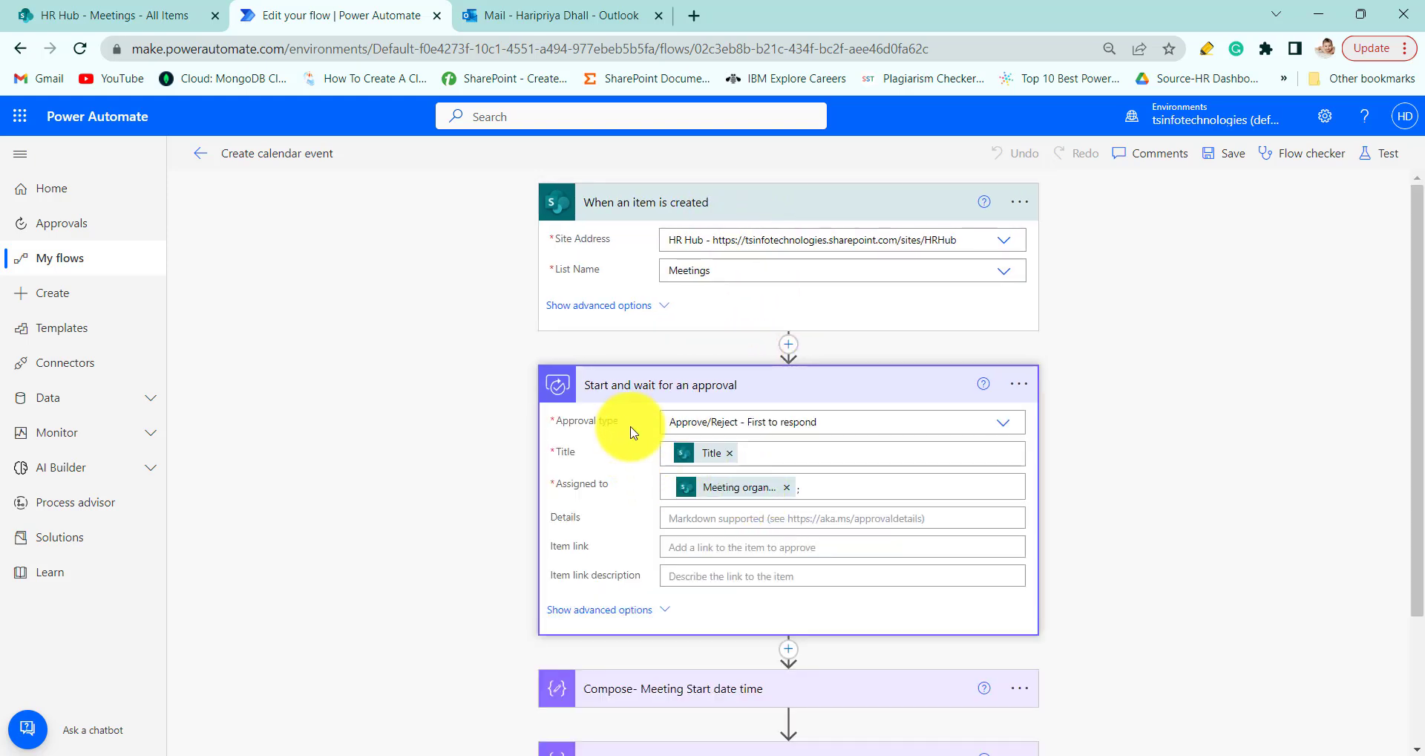
pyautogui.scroll(-2, 769, 496)
pyautogui.click(731, 519)
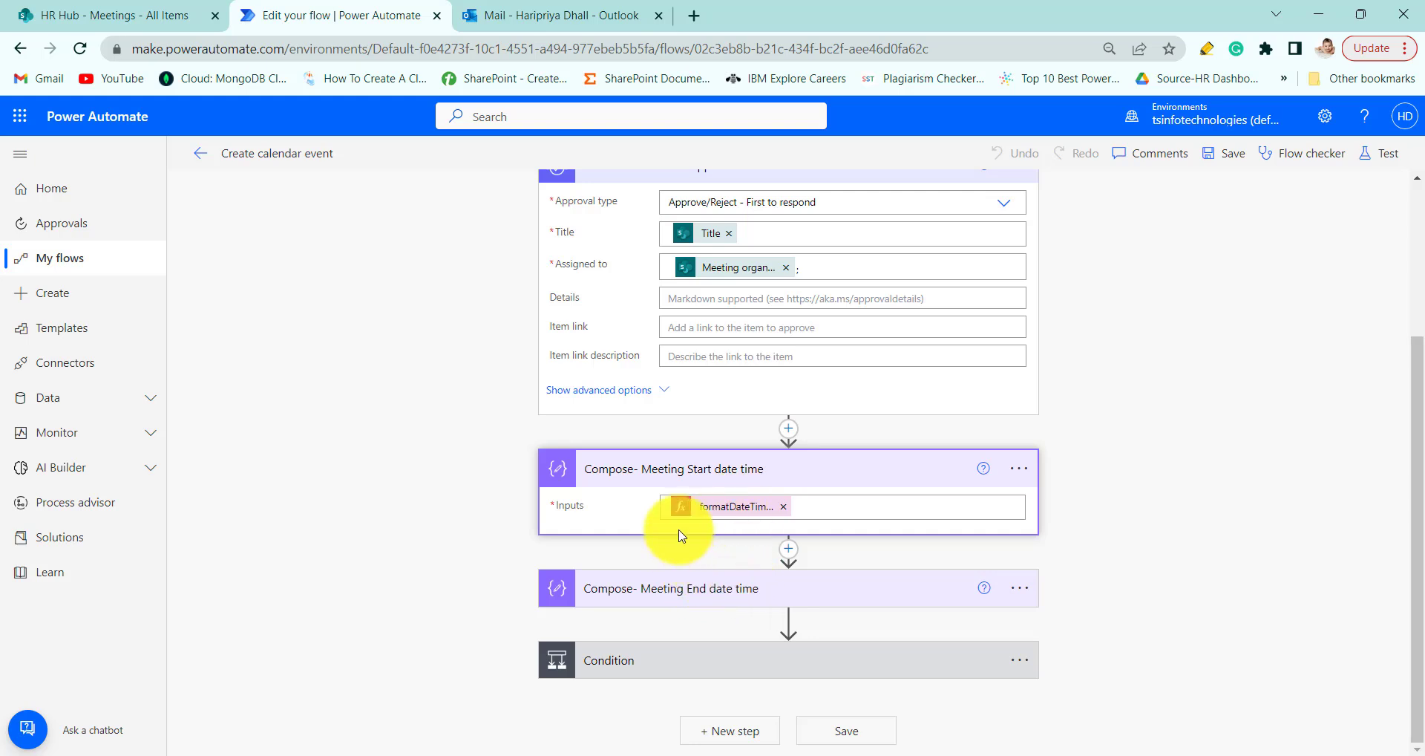
pyautogui.click(694, 588)
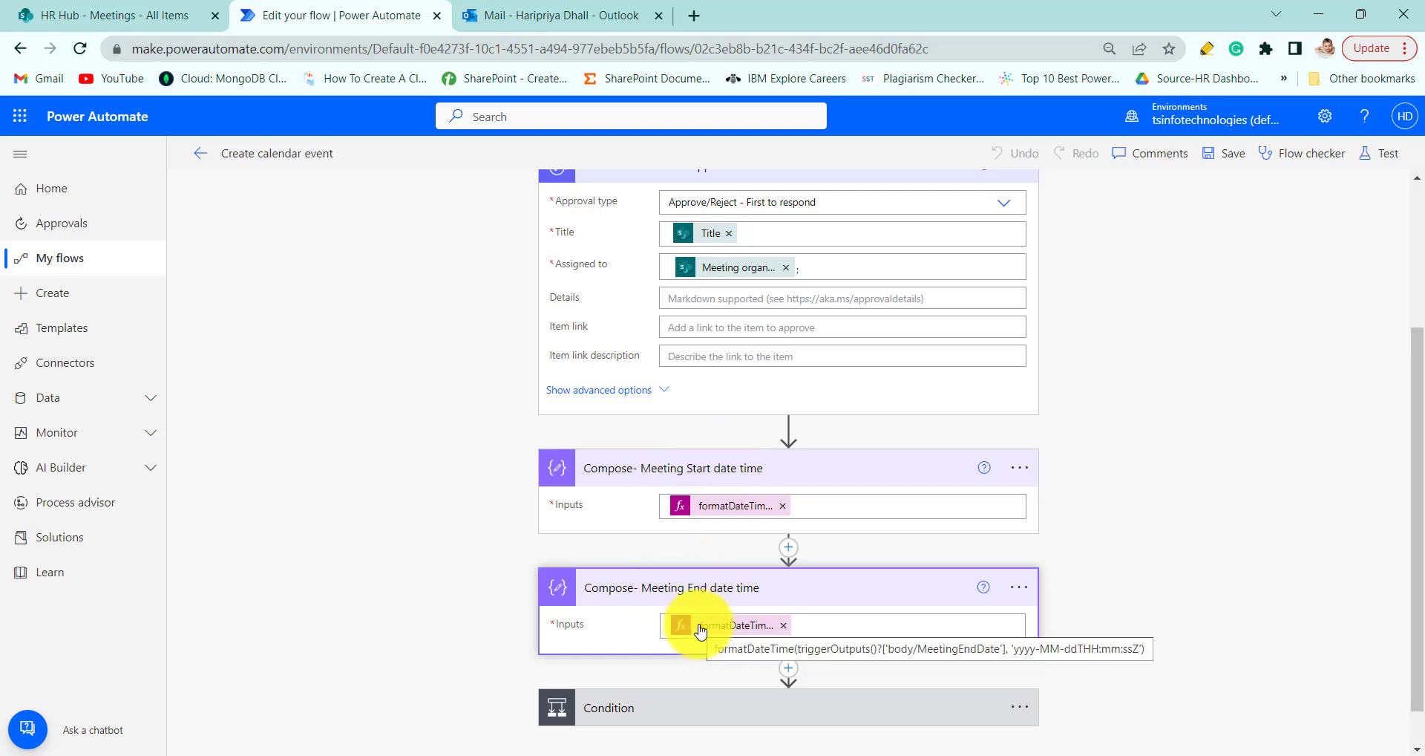
# Expand the Condition, its Apply to each loop, and the Create event (V4) and Send an email (V2) actions inside.
pyautogui.scroll(-1, 888, 595)
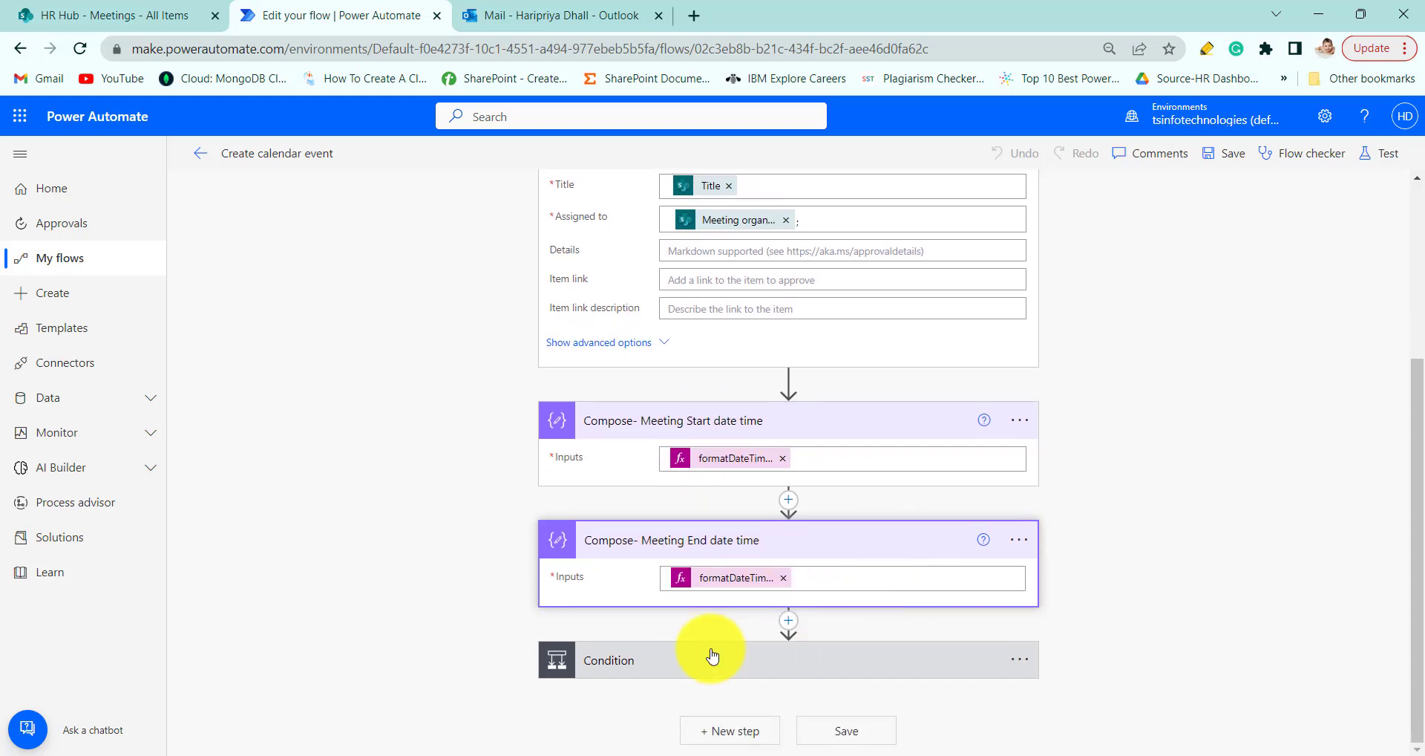
pyautogui.click(885, 646)
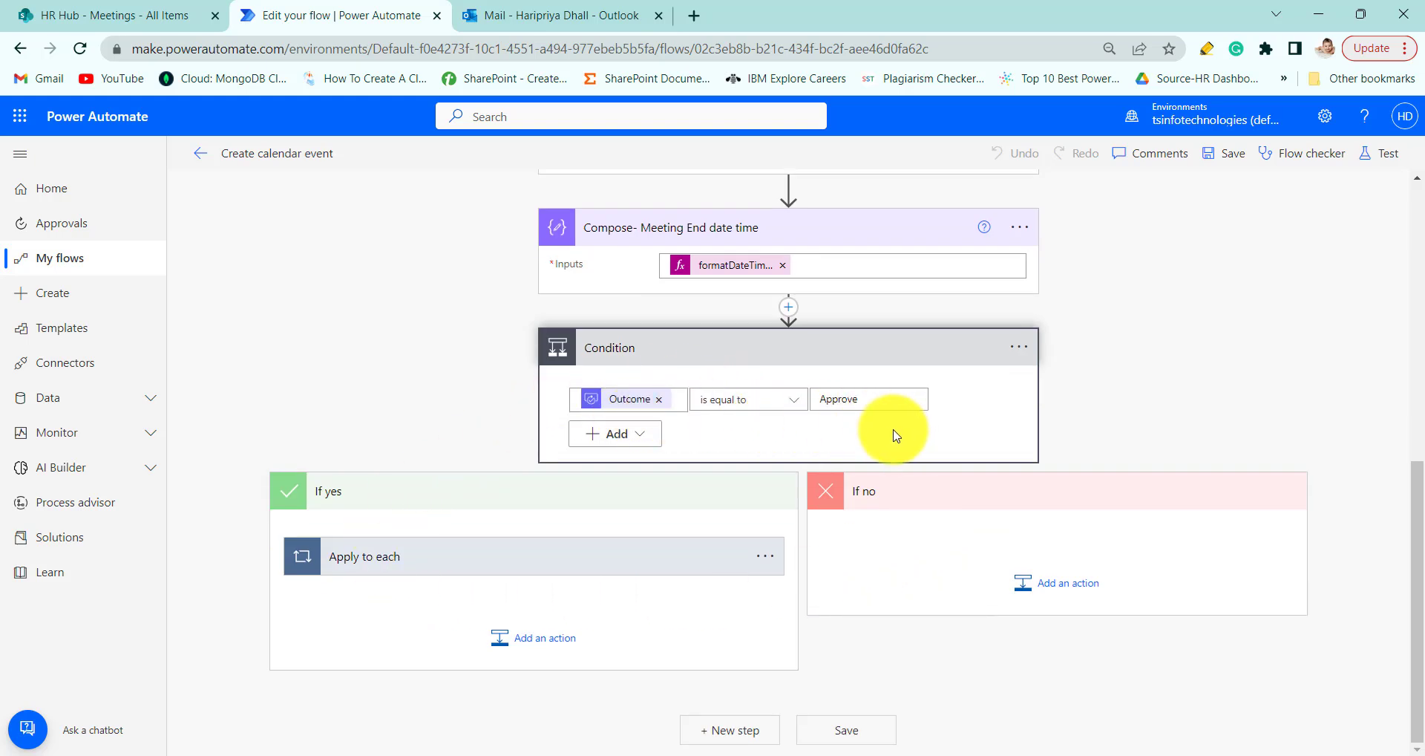
pyautogui.click(541, 562)
pyautogui.click(594, 664)
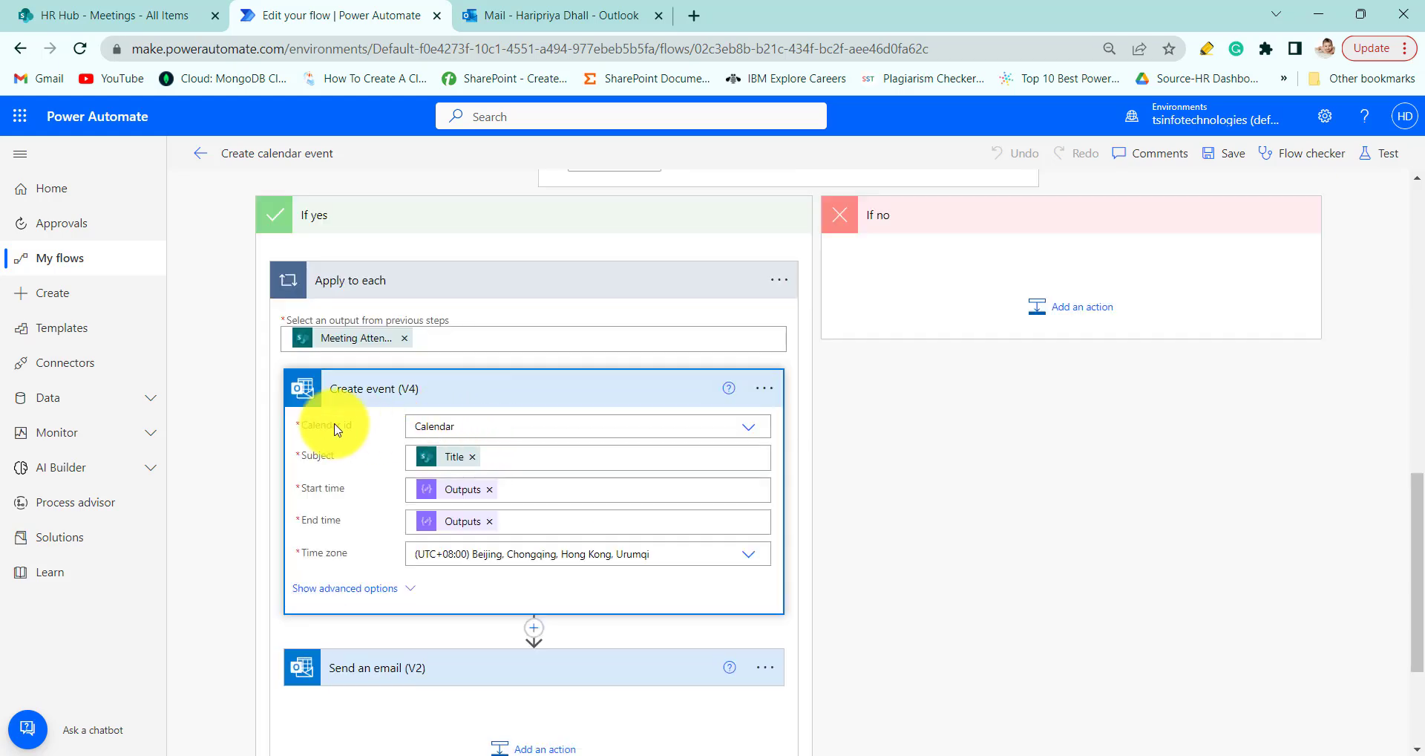
pyautogui.click(520, 671)
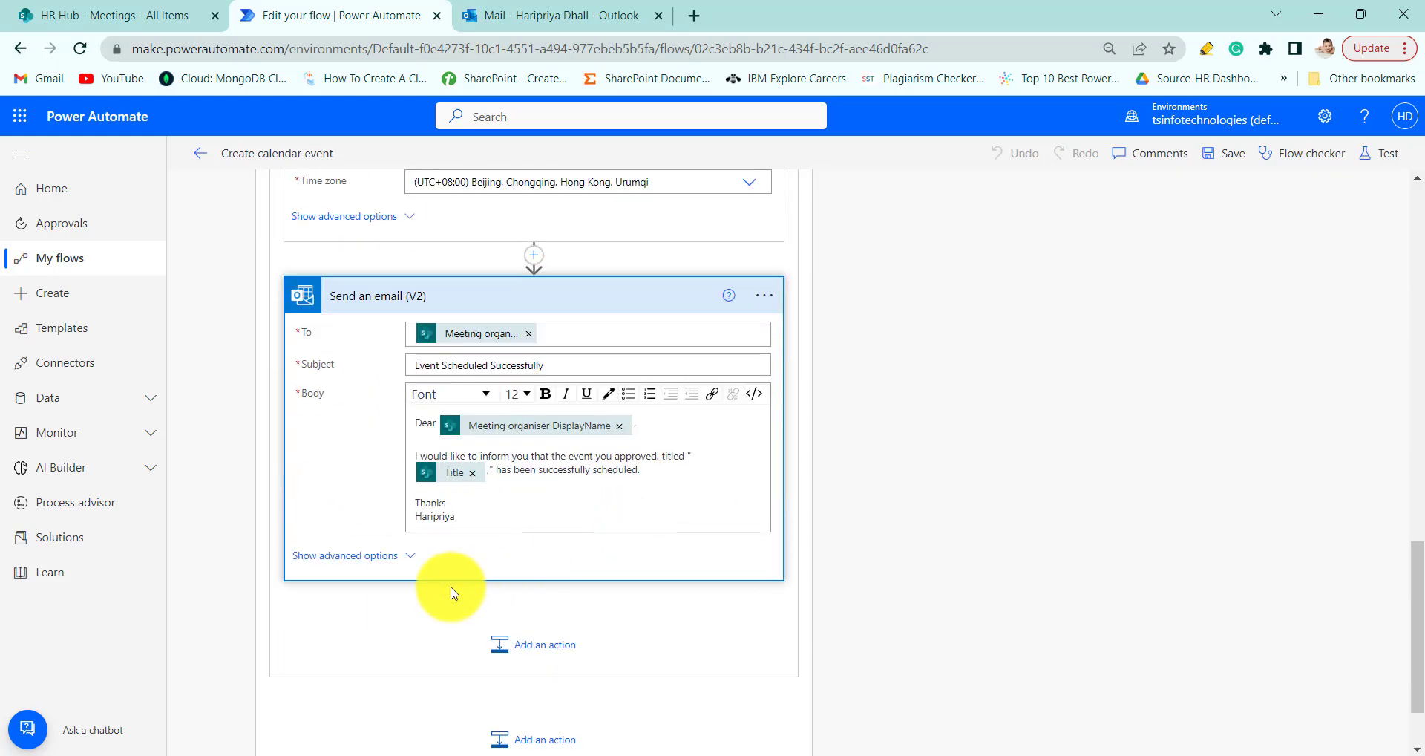
# Search the dynamic content for "Meeting organ" from the approval action's Assigned to field.
pyautogui.scroll(15, 461, 592)
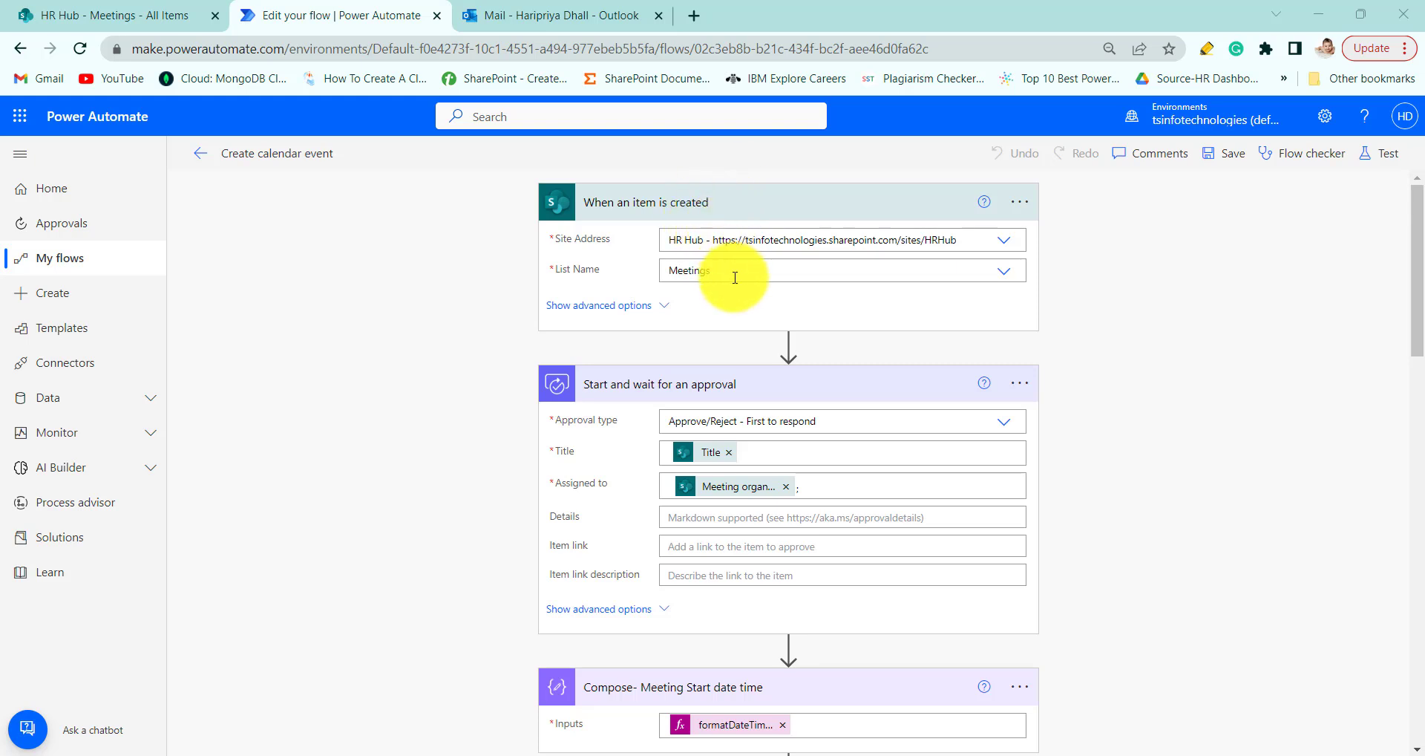
pyautogui.click(155, 15)
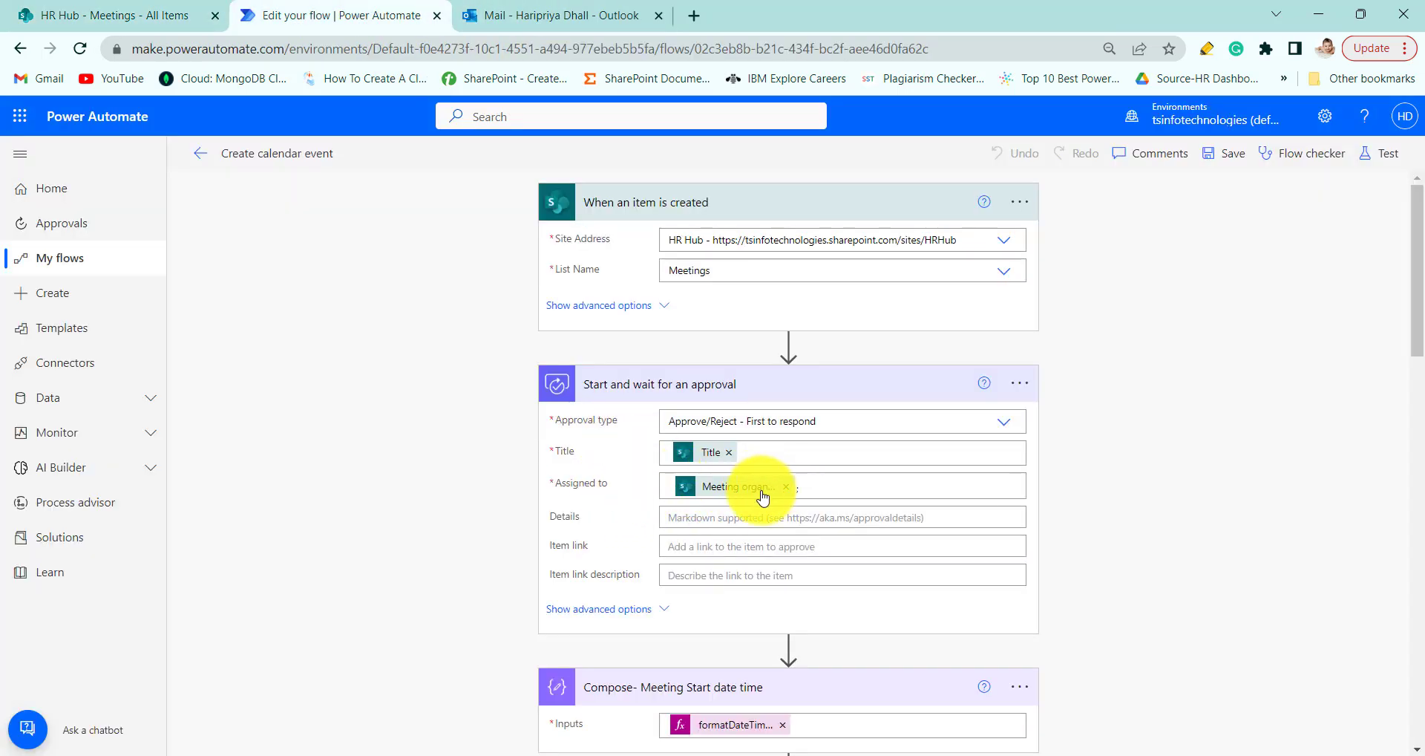
pyautogui.click(836, 487)
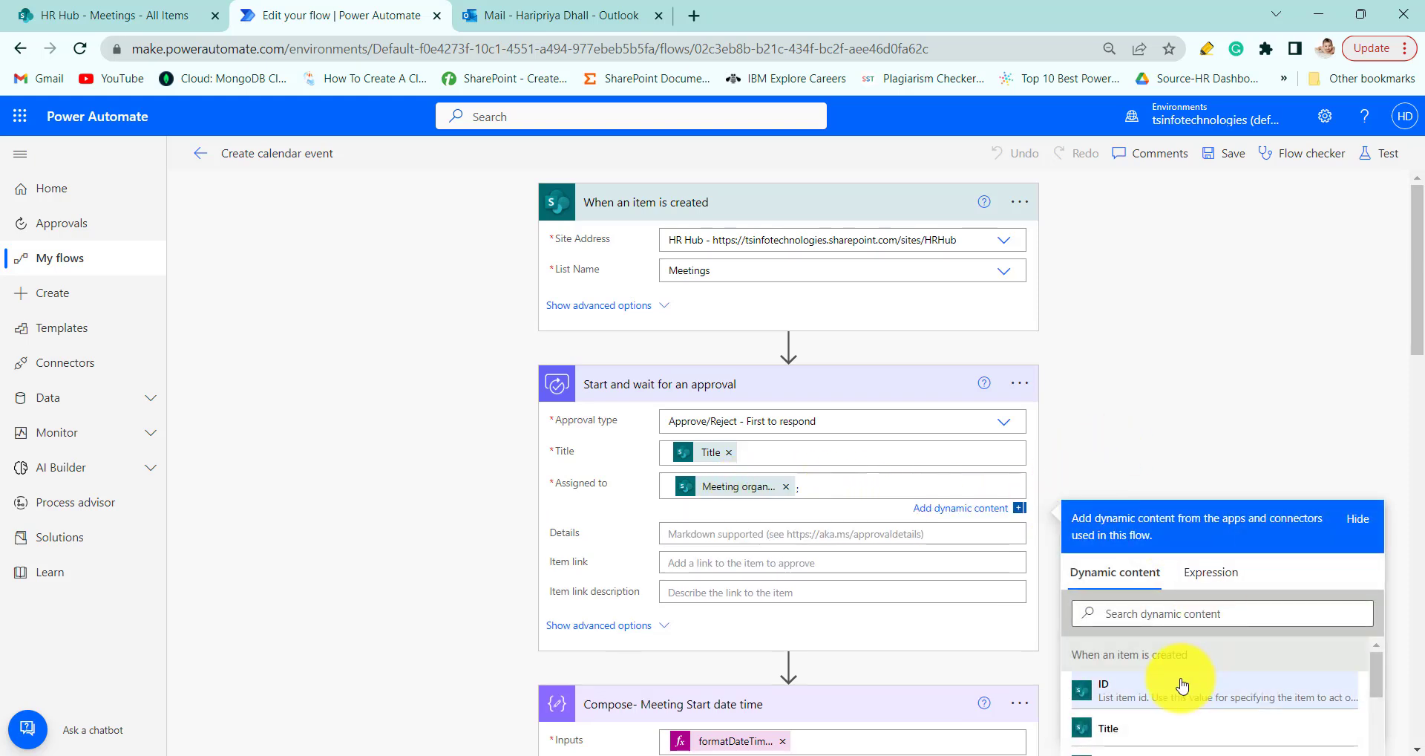
pyautogui.scroll(-5, 1170, 668)
pyautogui.scroll(-3, 1167, 438)
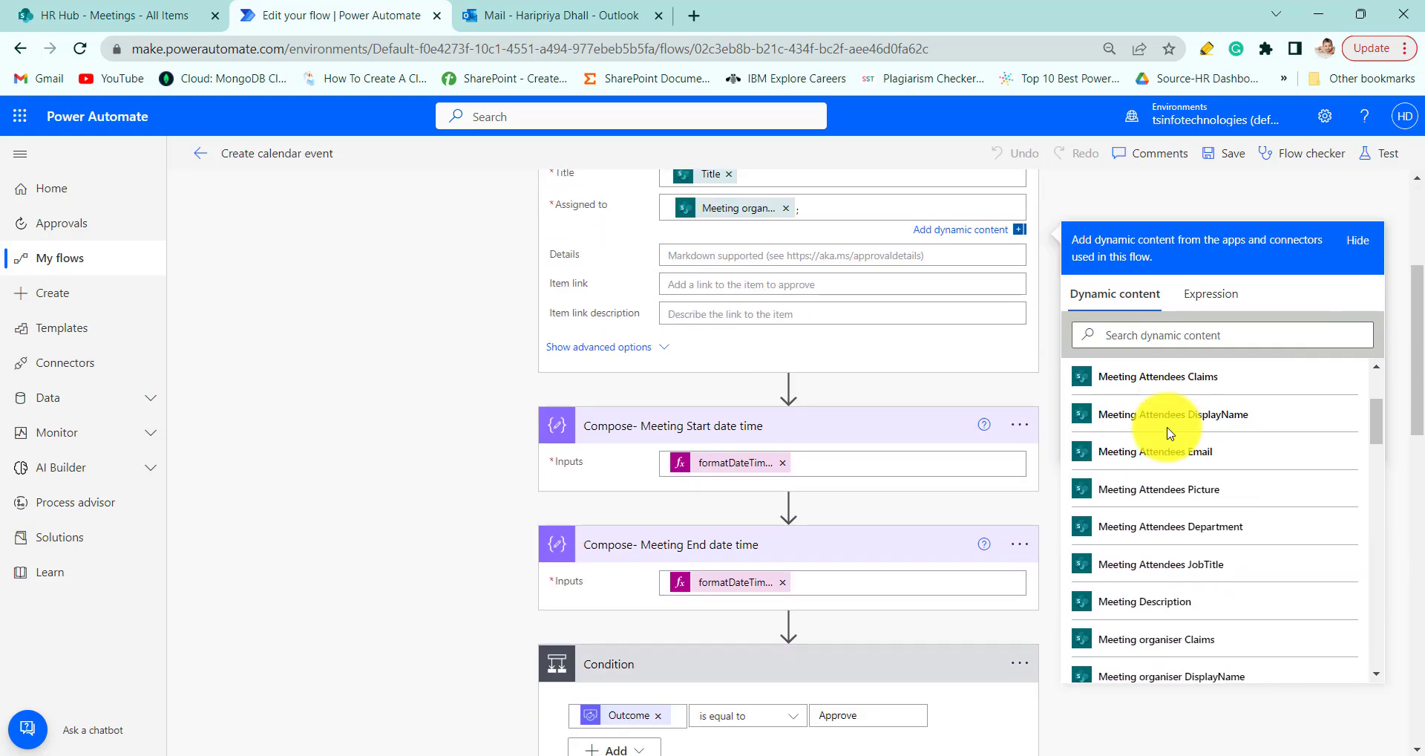
pyautogui.click(1171, 335)
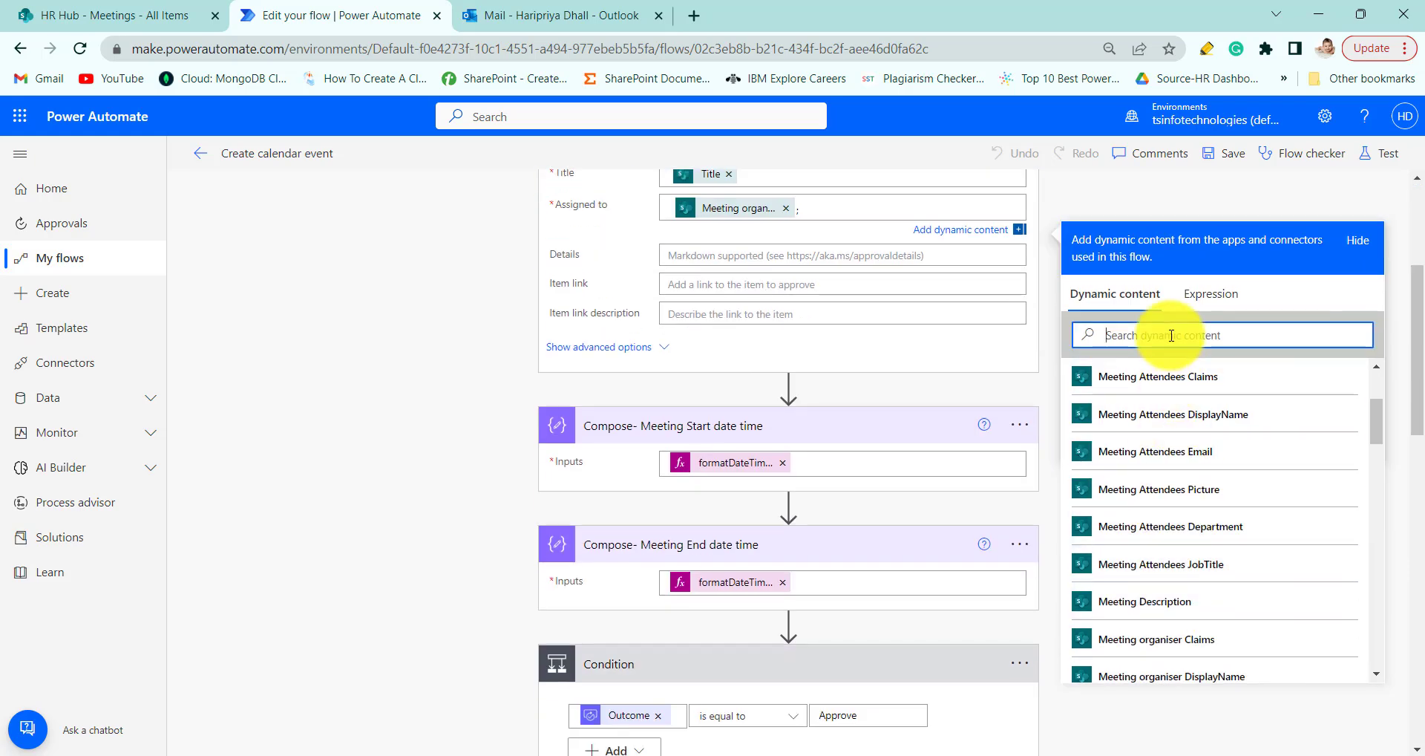
pyautogui.write('Meeting')
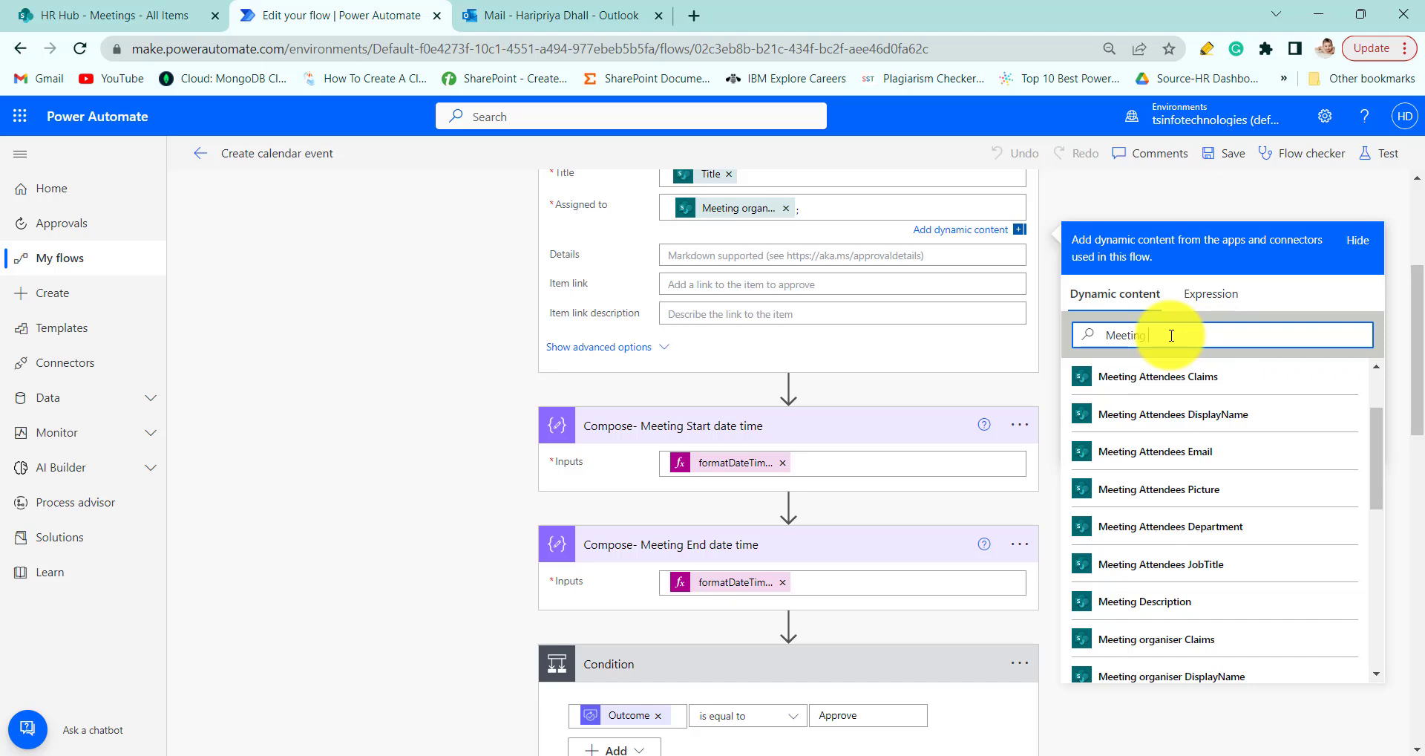
pyautogui.write(' orga')
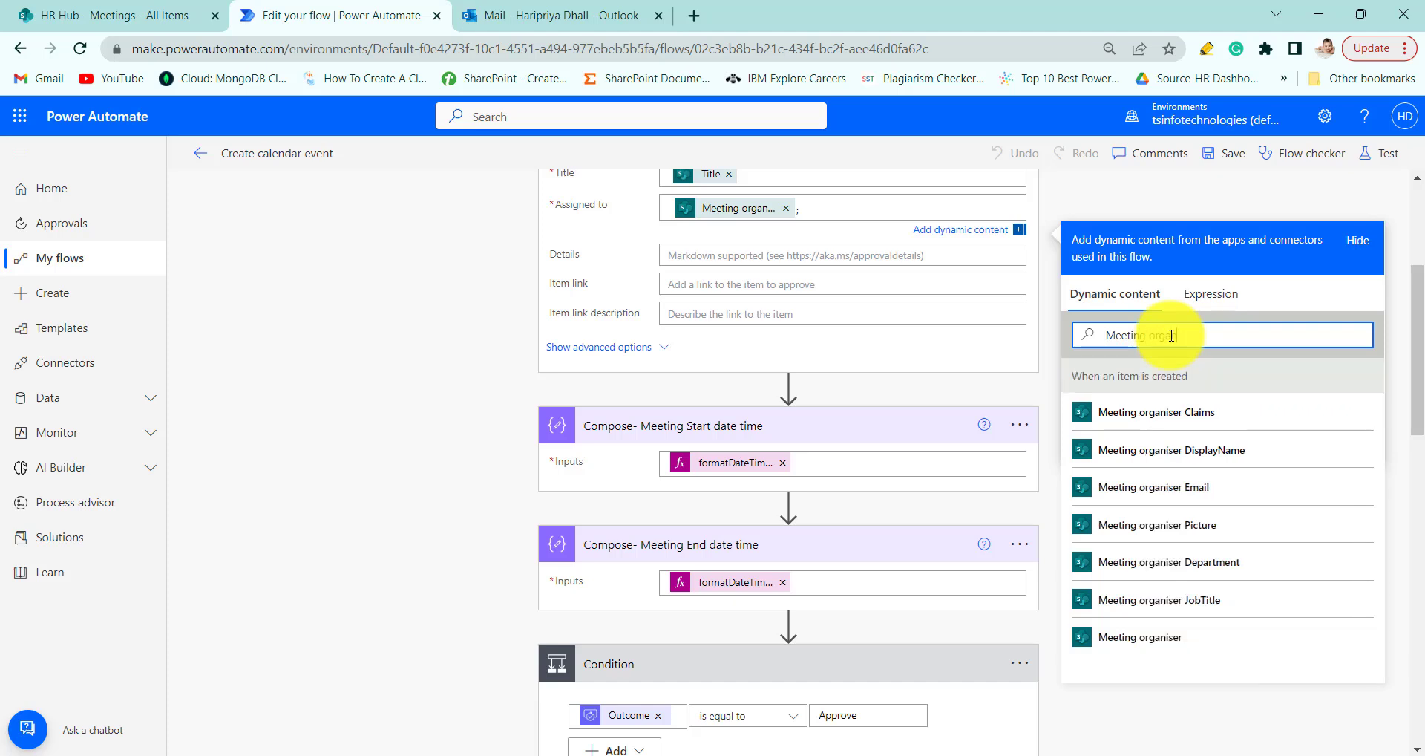
pyautogui.write('n')
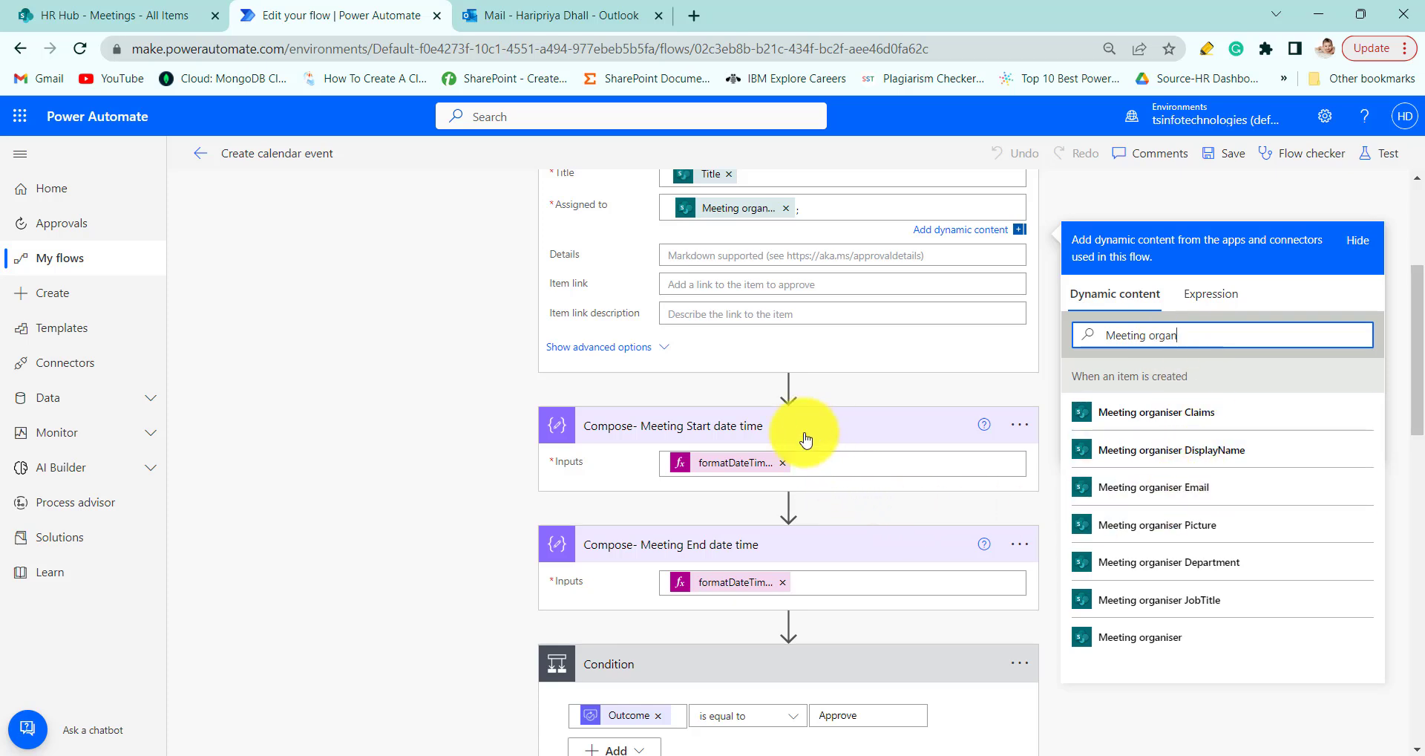
# Open the formatDateTime expression in Compose- Meeting Start date time and compare it with the SharePoint Meetings list's date columns.
pyautogui.click(737, 467)
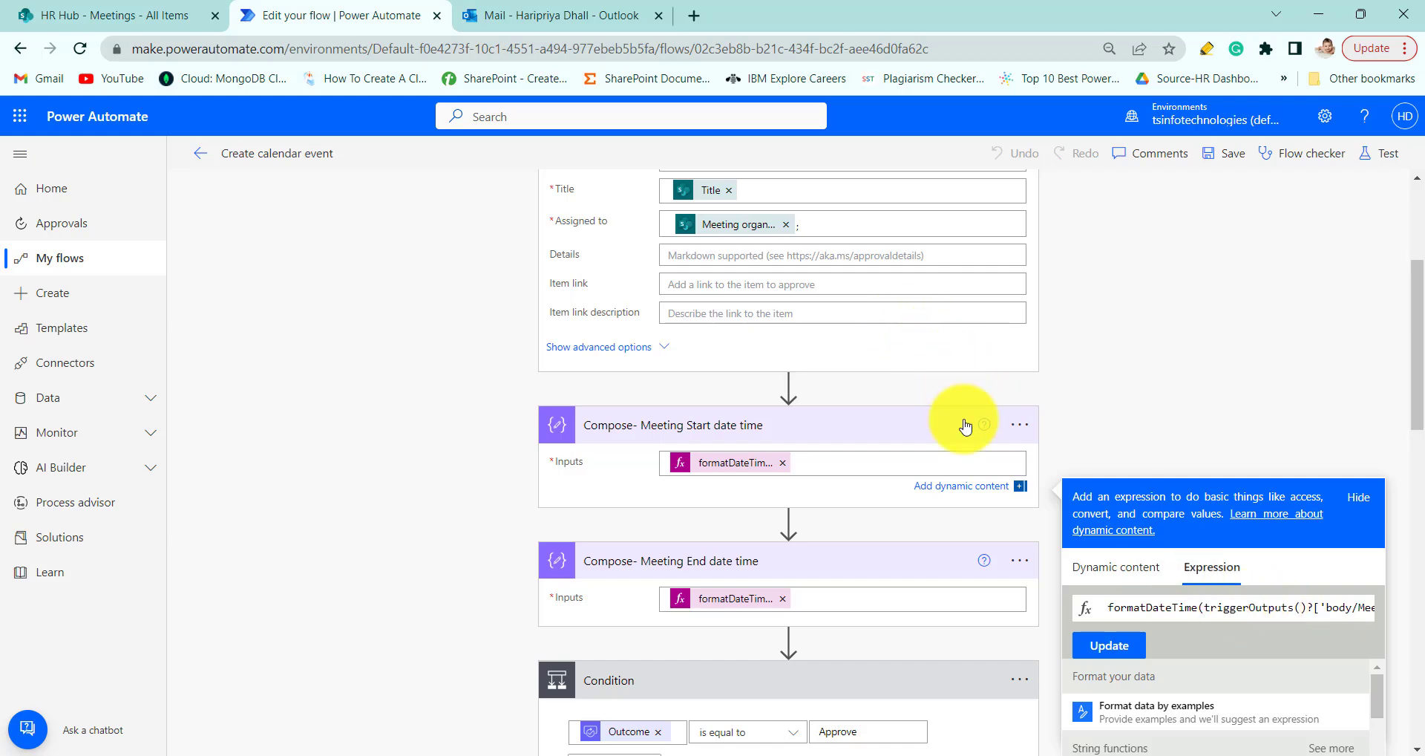
pyautogui.scroll(3, 958, 424)
pyautogui.scroll(-2, 1069, 550)
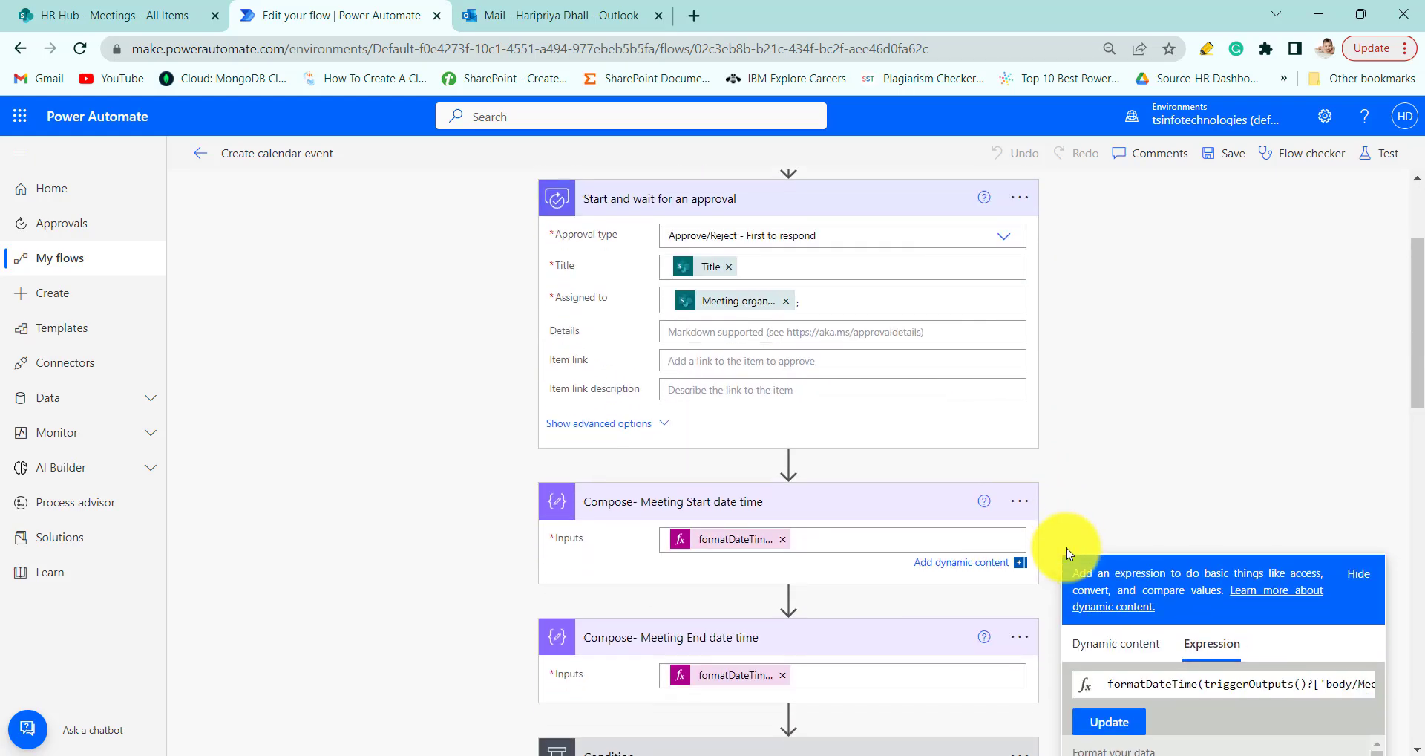
pyautogui.scroll(-3, 1067, 553)
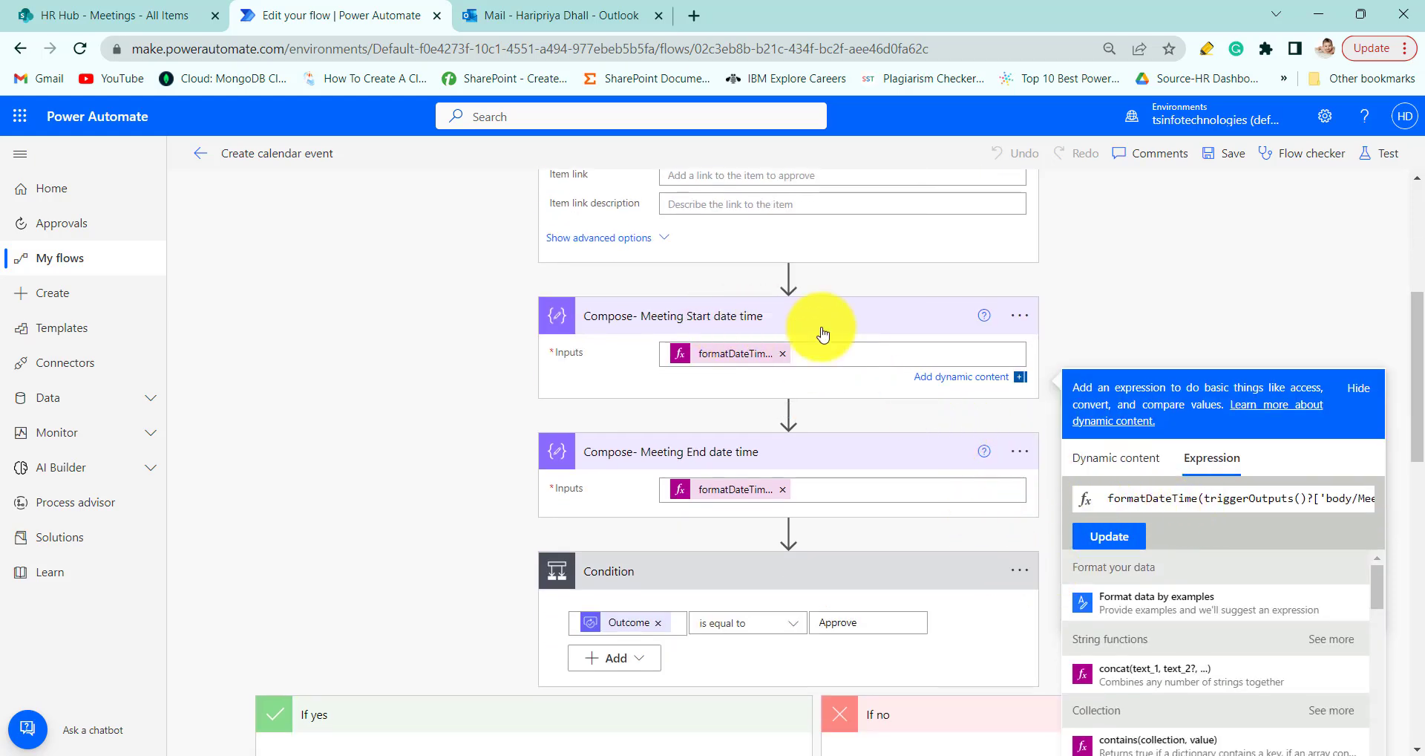
pyautogui.click(119, 15)
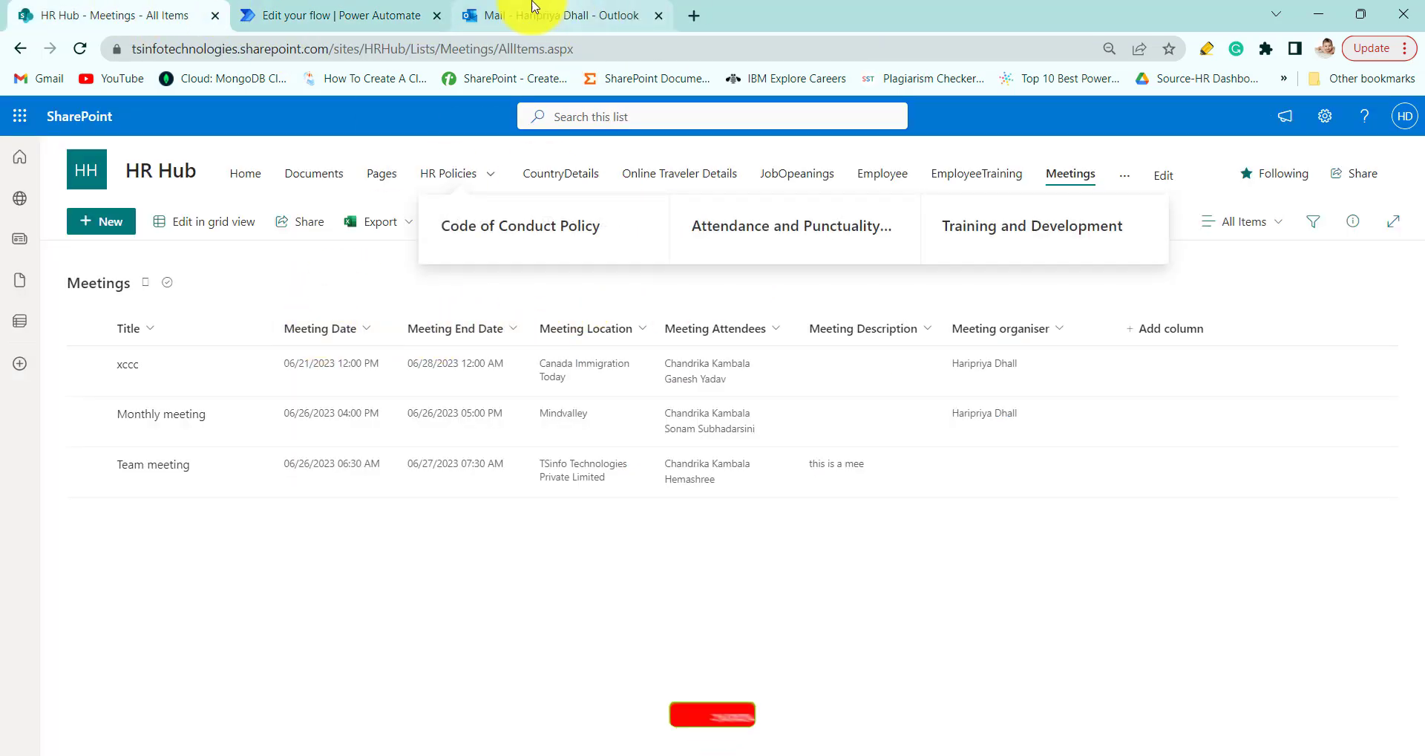
pyautogui.click(342, 15)
# Choose Calendar as the Calendar id of the Create event (V4) action in the If yes branch.
pyautogui.scroll(-3, 853, 520)
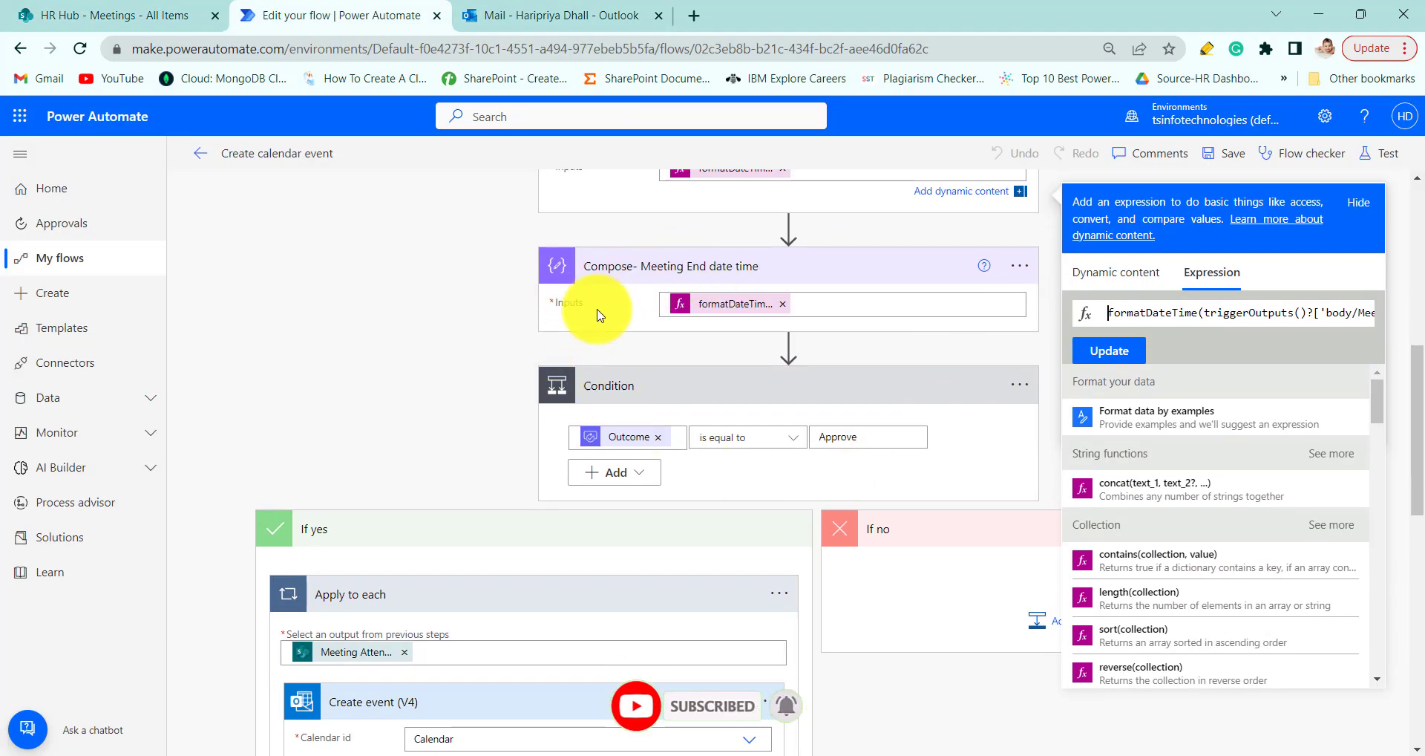
pyautogui.scroll(-4, 646, 438)
pyautogui.scroll(3, 678, 382)
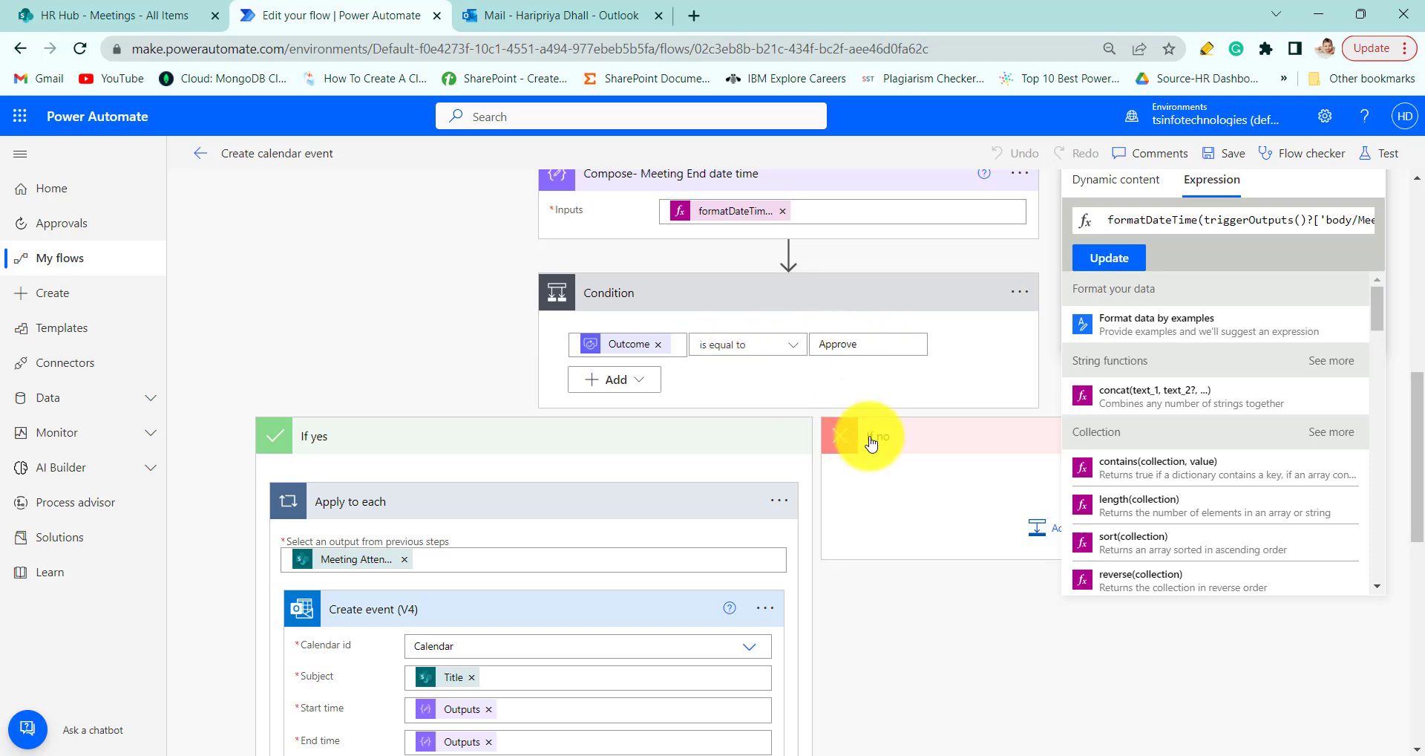
pyautogui.scroll(-3, 509, 530)
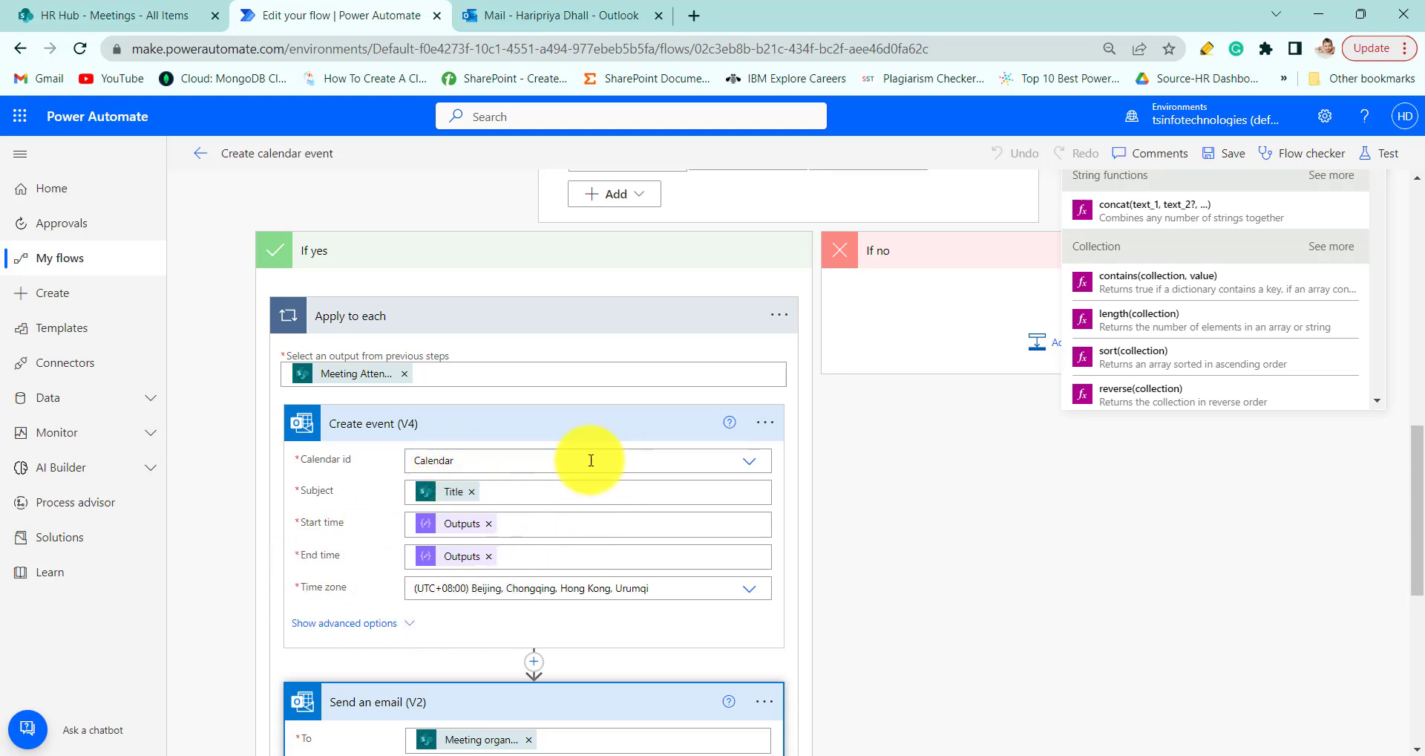
pyautogui.click(464, 461)
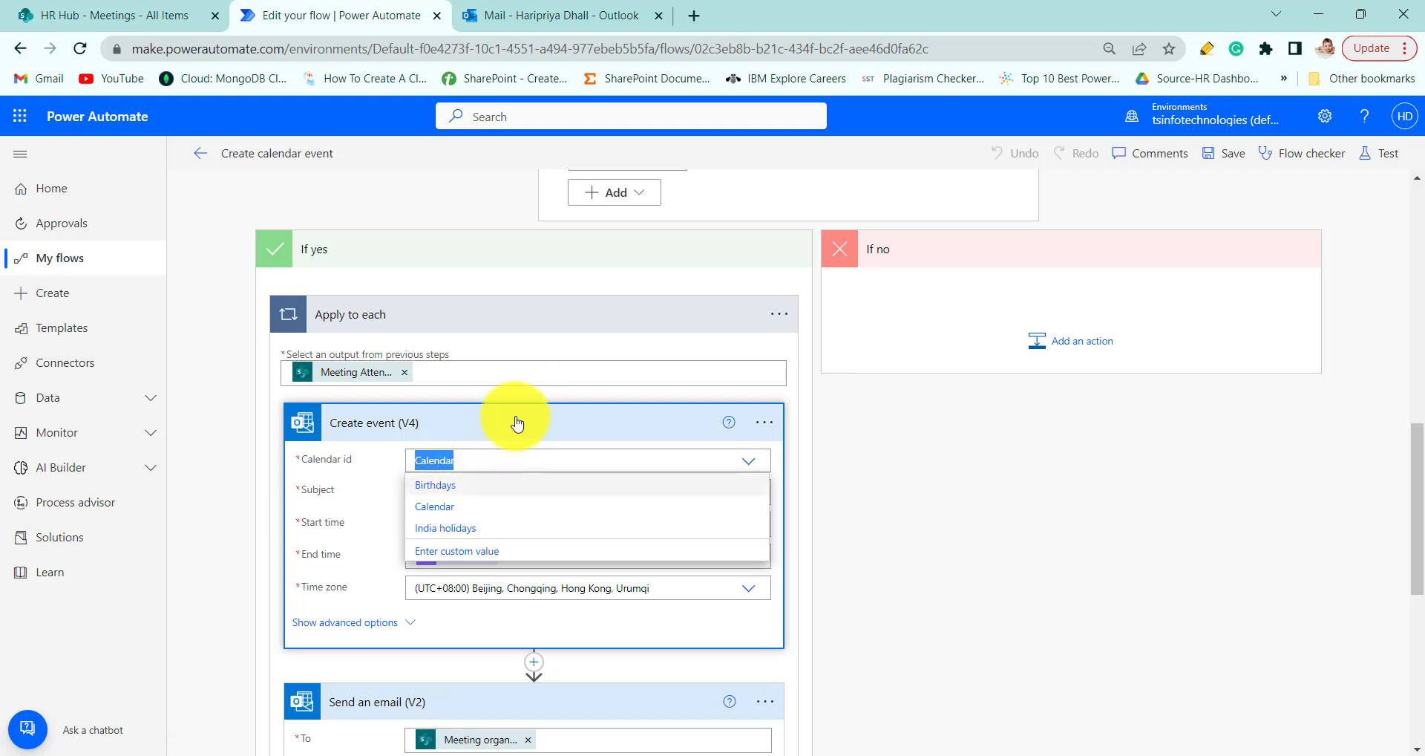
pyautogui.click(461, 505)
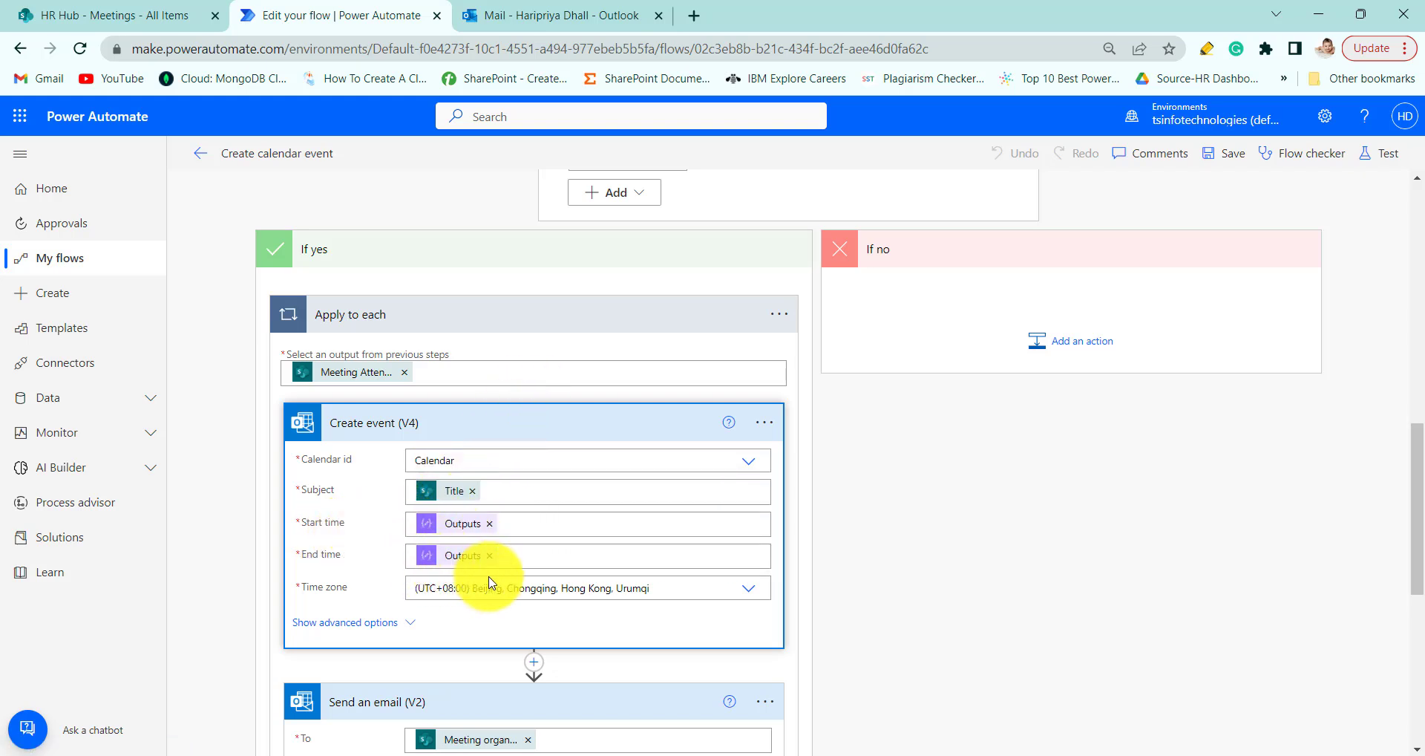
# Review the Create event action's start time, end time and time zone, and the notification email's recipient, subject and body.
pyautogui.scroll(5, 681, 479)
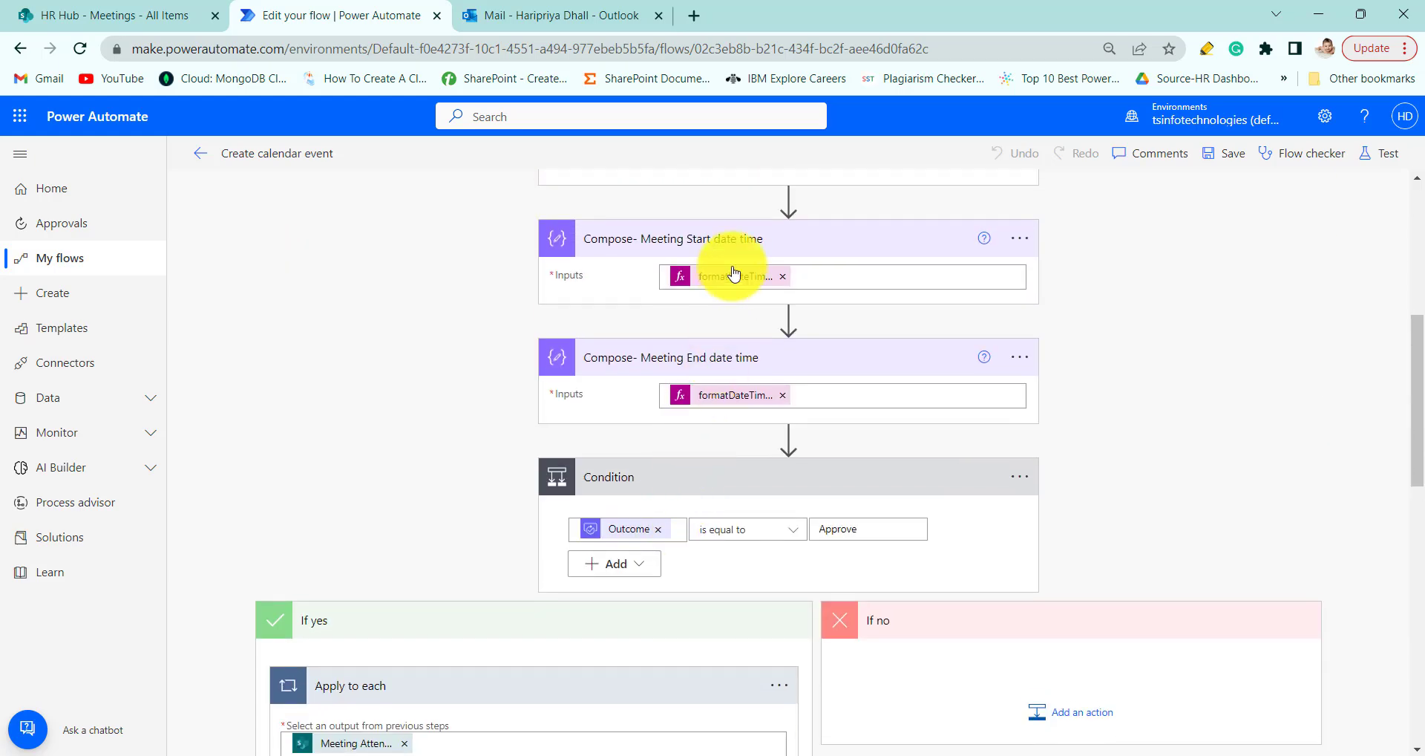
pyautogui.scroll(-5, 708, 445)
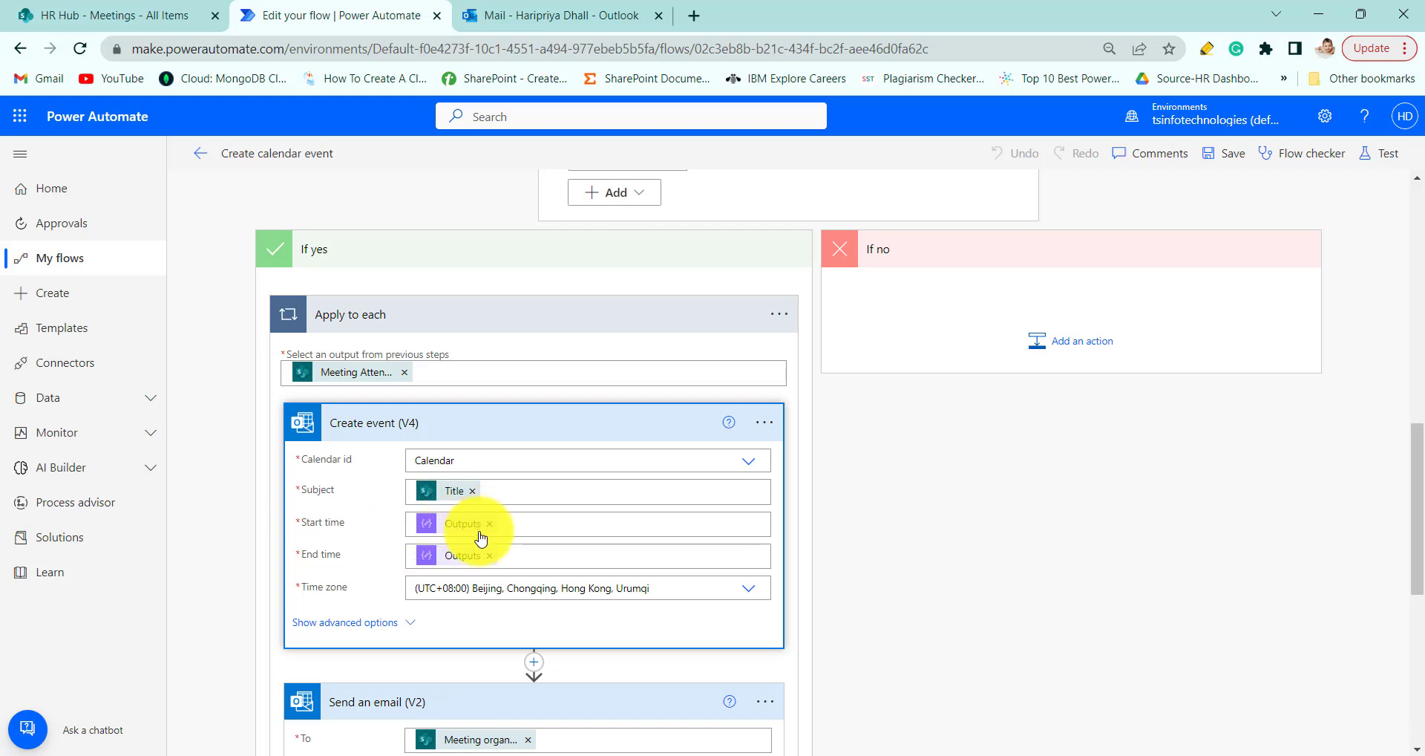
pyautogui.scroll(-3, 418, 470)
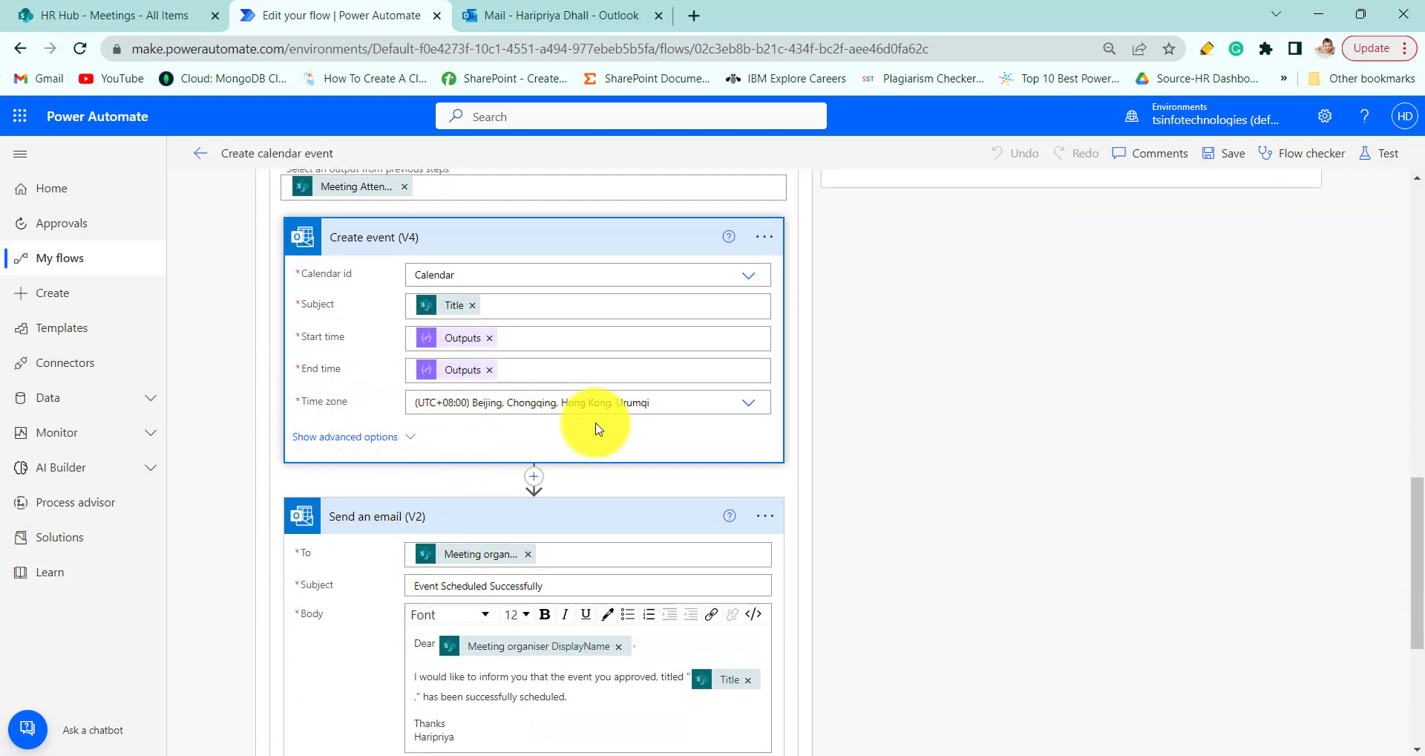
pyautogui.scroll(-4, 582, 477)
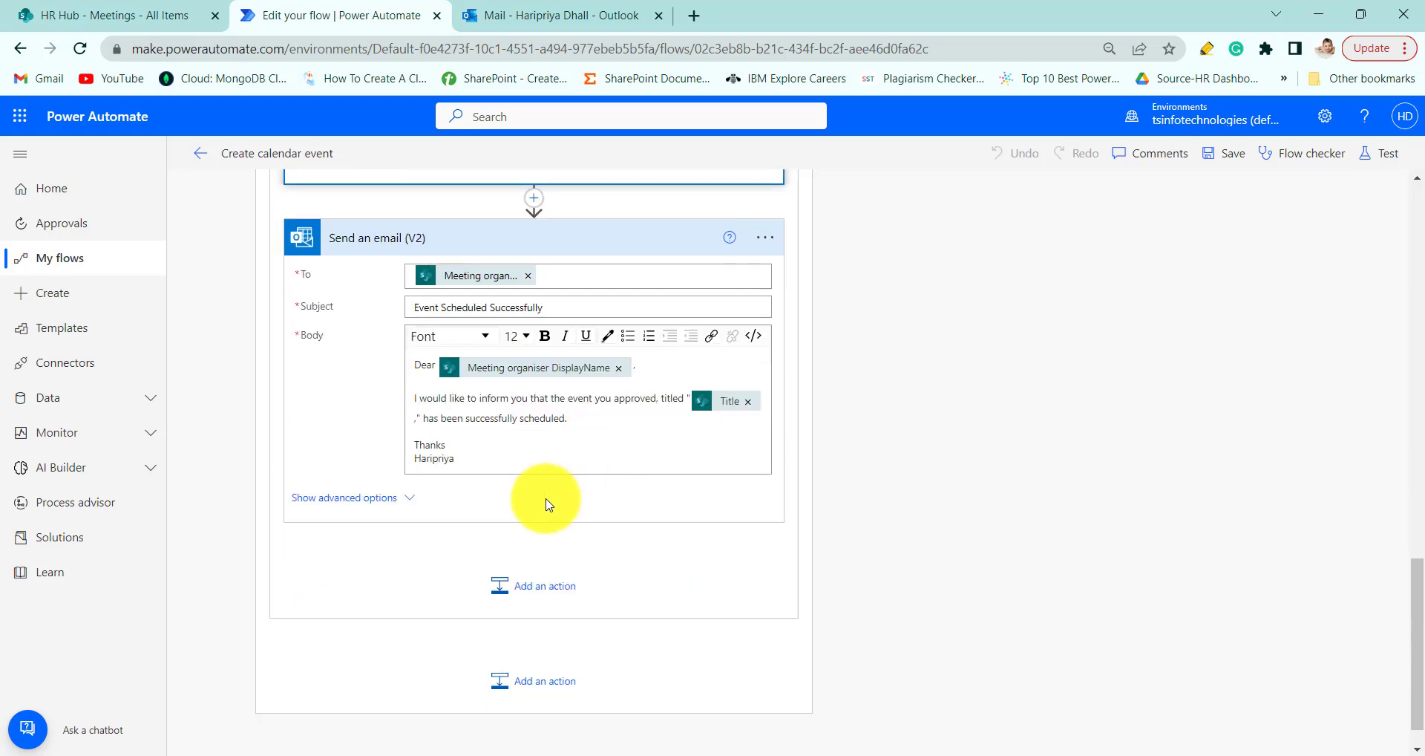
pyautogui.scroll(1, 548, 501)
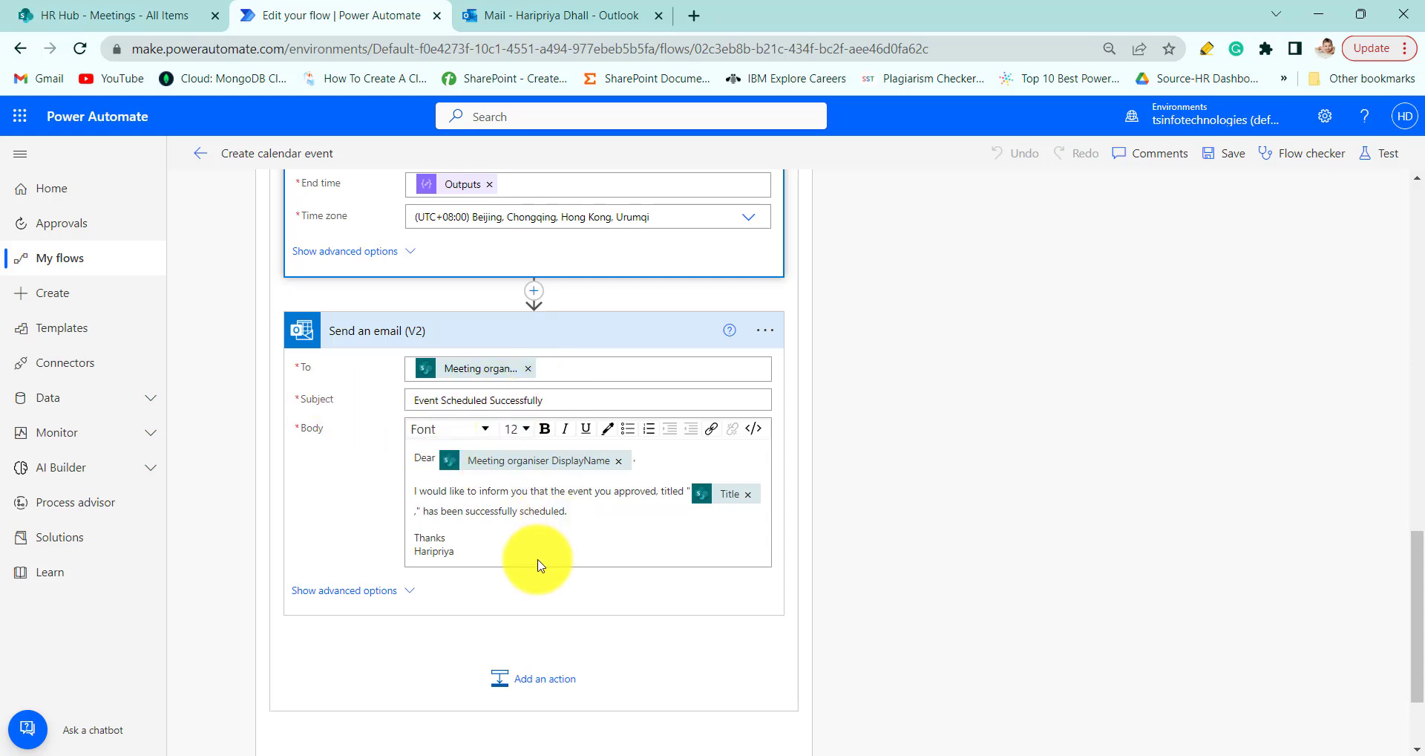
# Collapse the Send an email (V2) action and the condition's If yes branch.
pyautogui.click(608, 339)
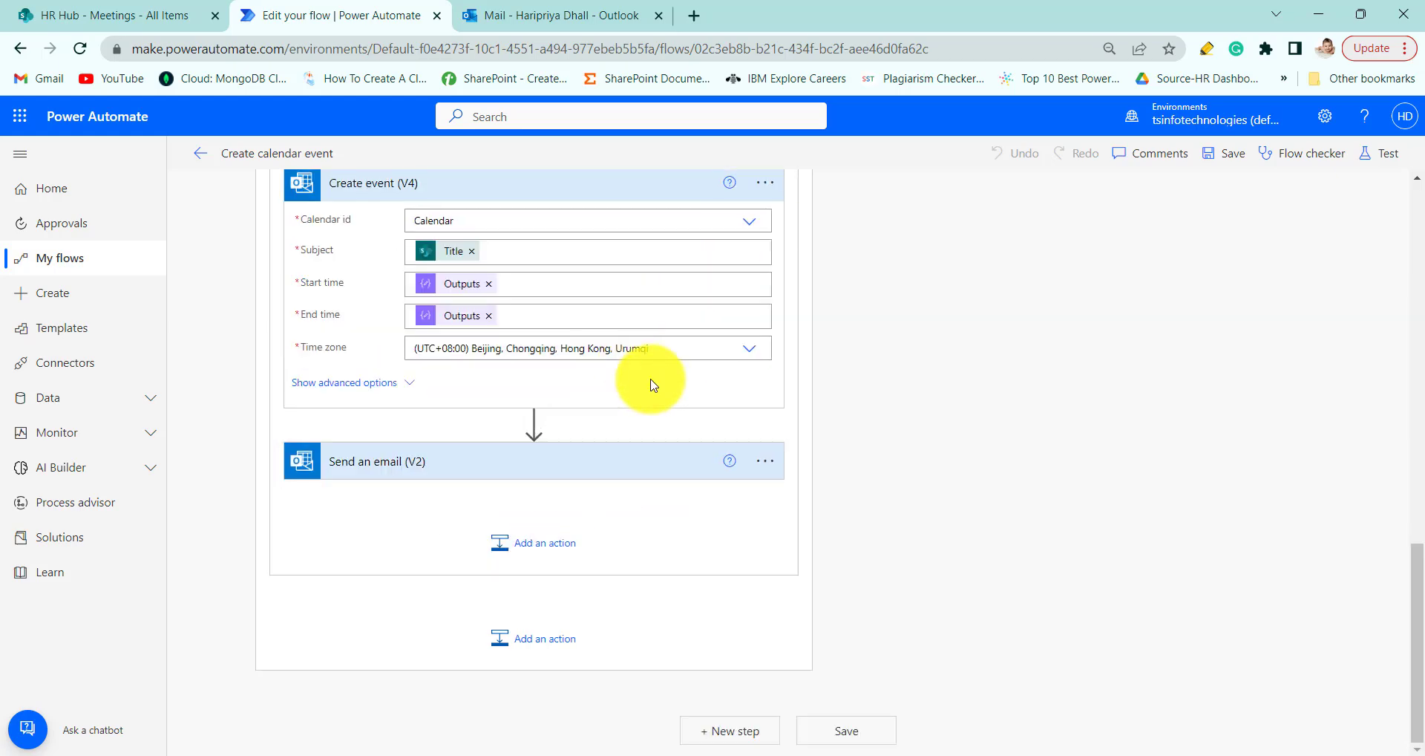
pyautogui.scroll(6, 653, 381)
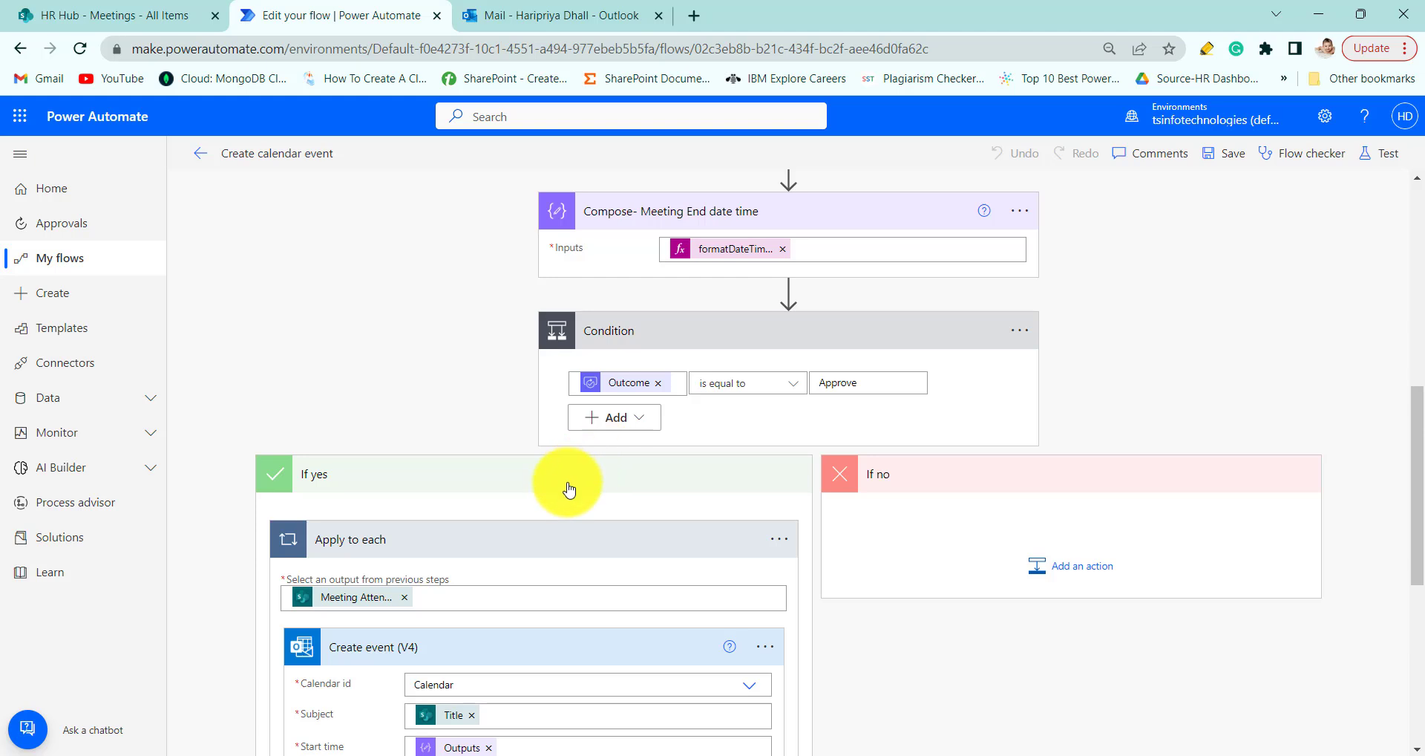
pyautogui.click(569, 489)
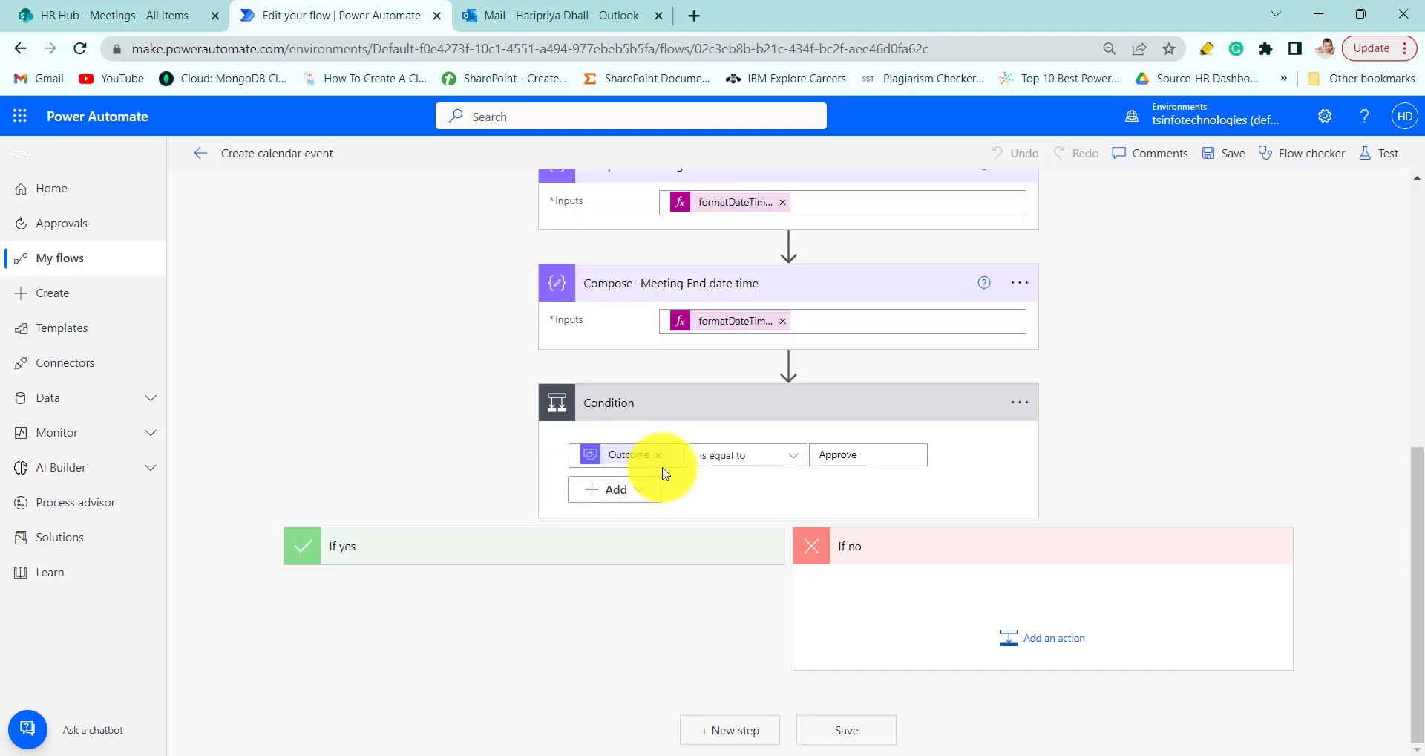
# Start a manual test of the Create calendar event flow.
pyautogui.click(1374, 151)
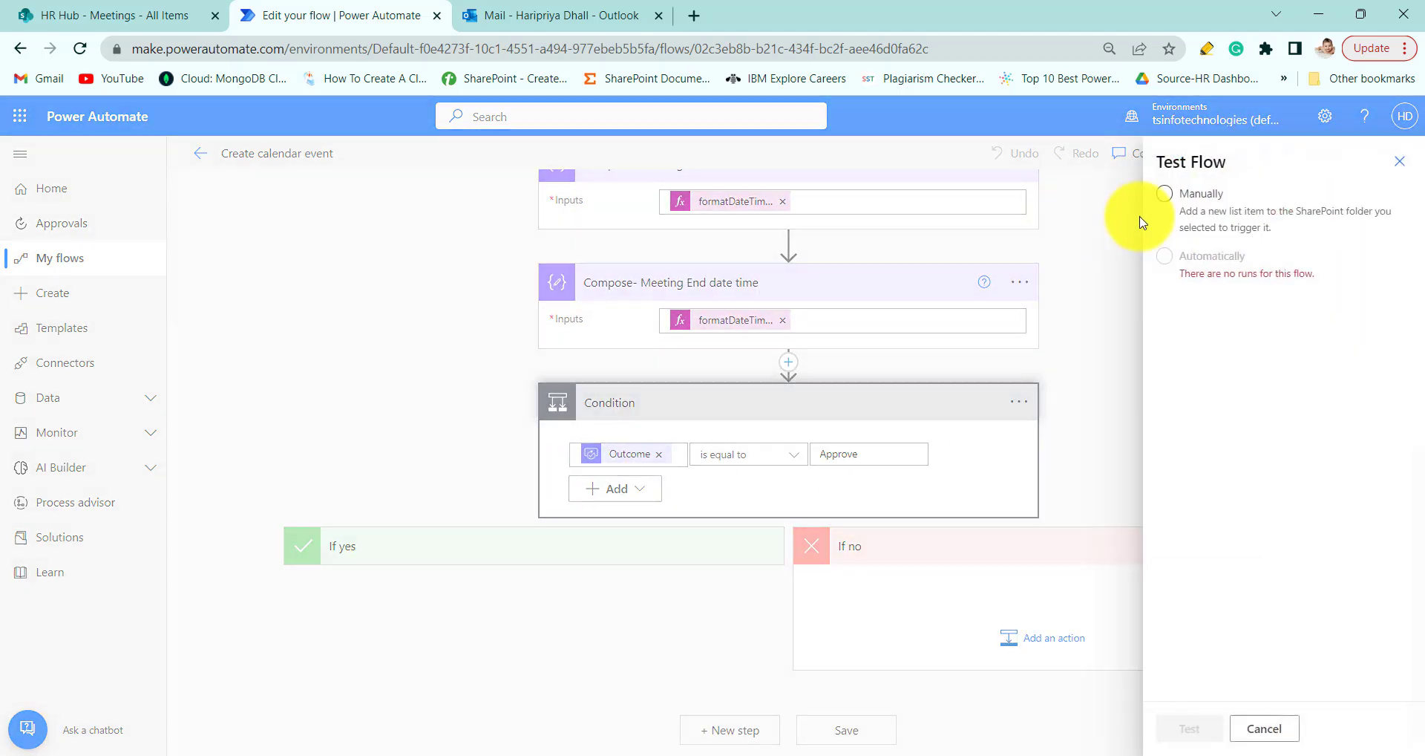
pyautogui.click(1163, 195)
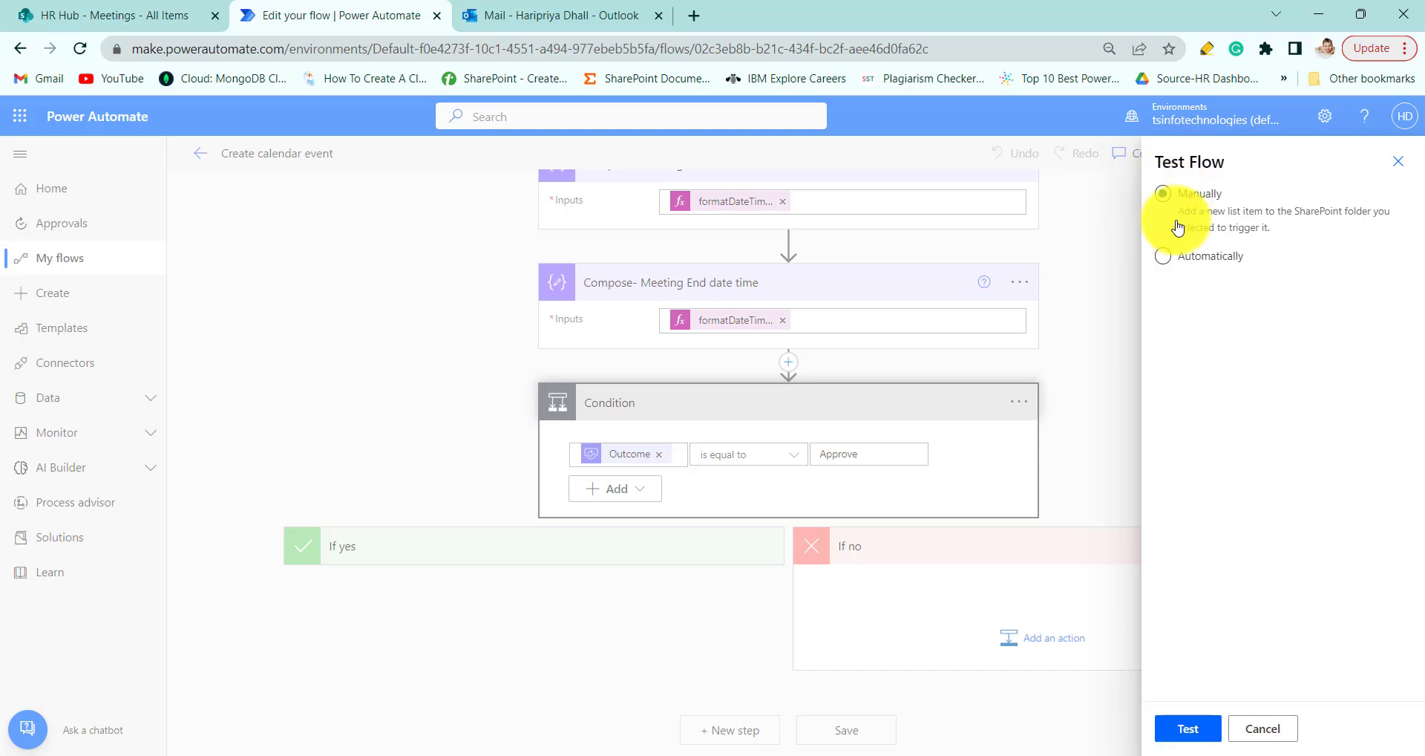
pyautogui.click(1186, 728)
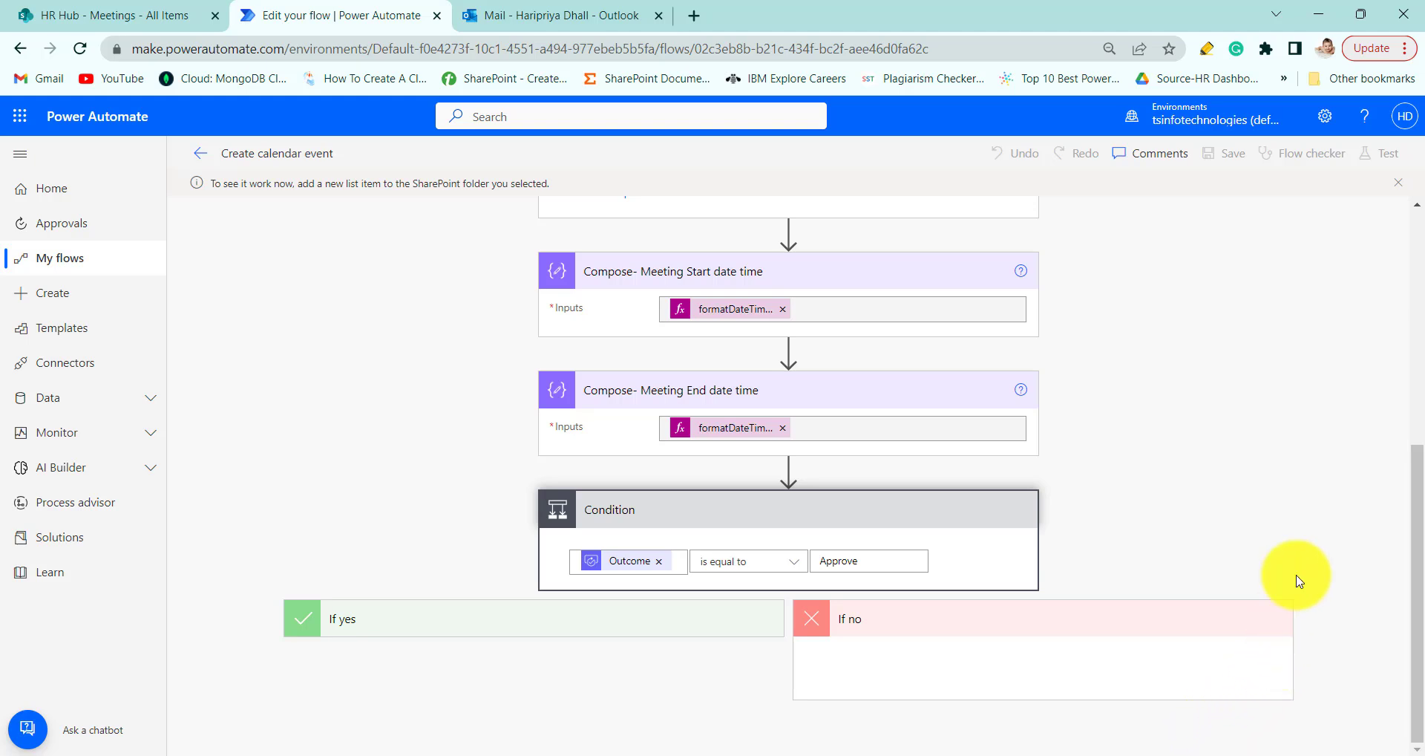
# In the SharePoint Meetings list, create a new item titled "Weekly rievew" with Meeting Date 7/5/2023 at 1:30 PM.
pyautogui.click(111, 16)
pyautogui.click(112, 221)
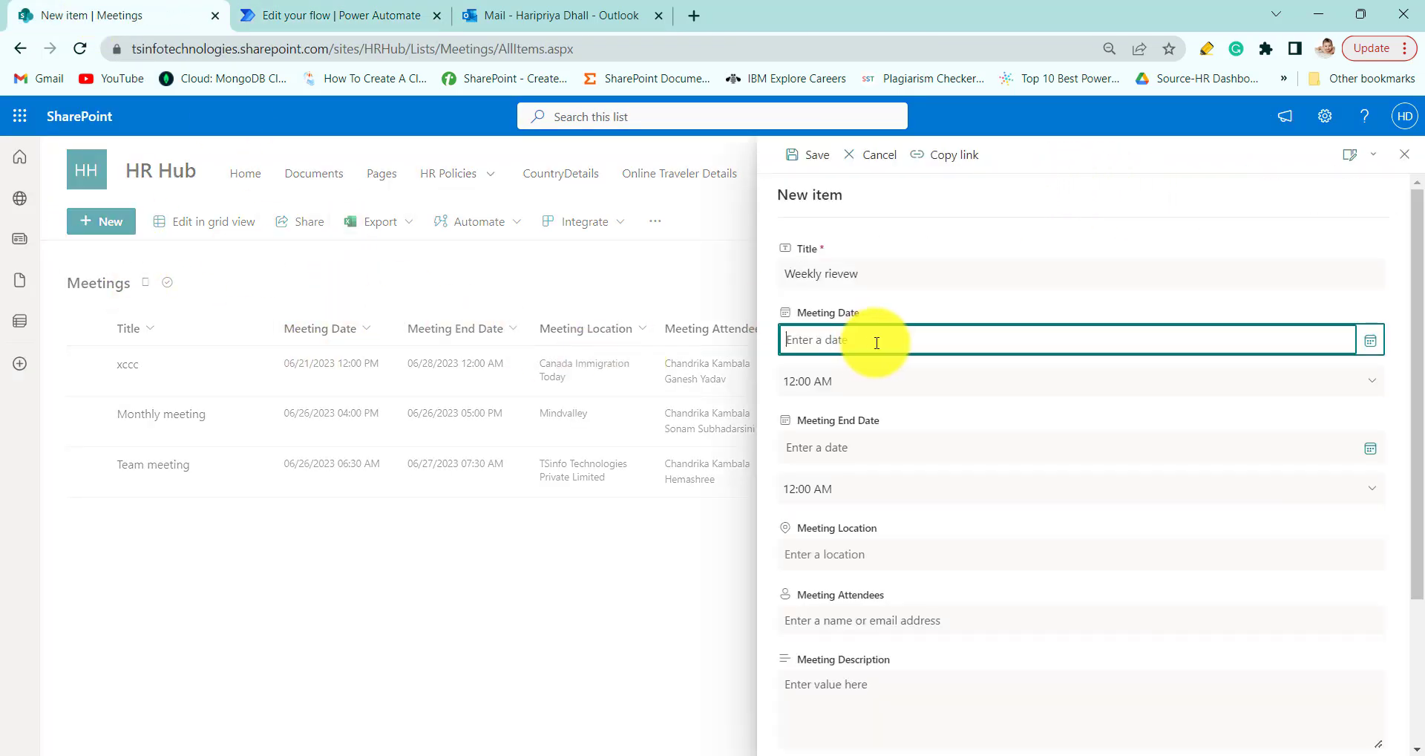
pyautogui.click(1371, 339)
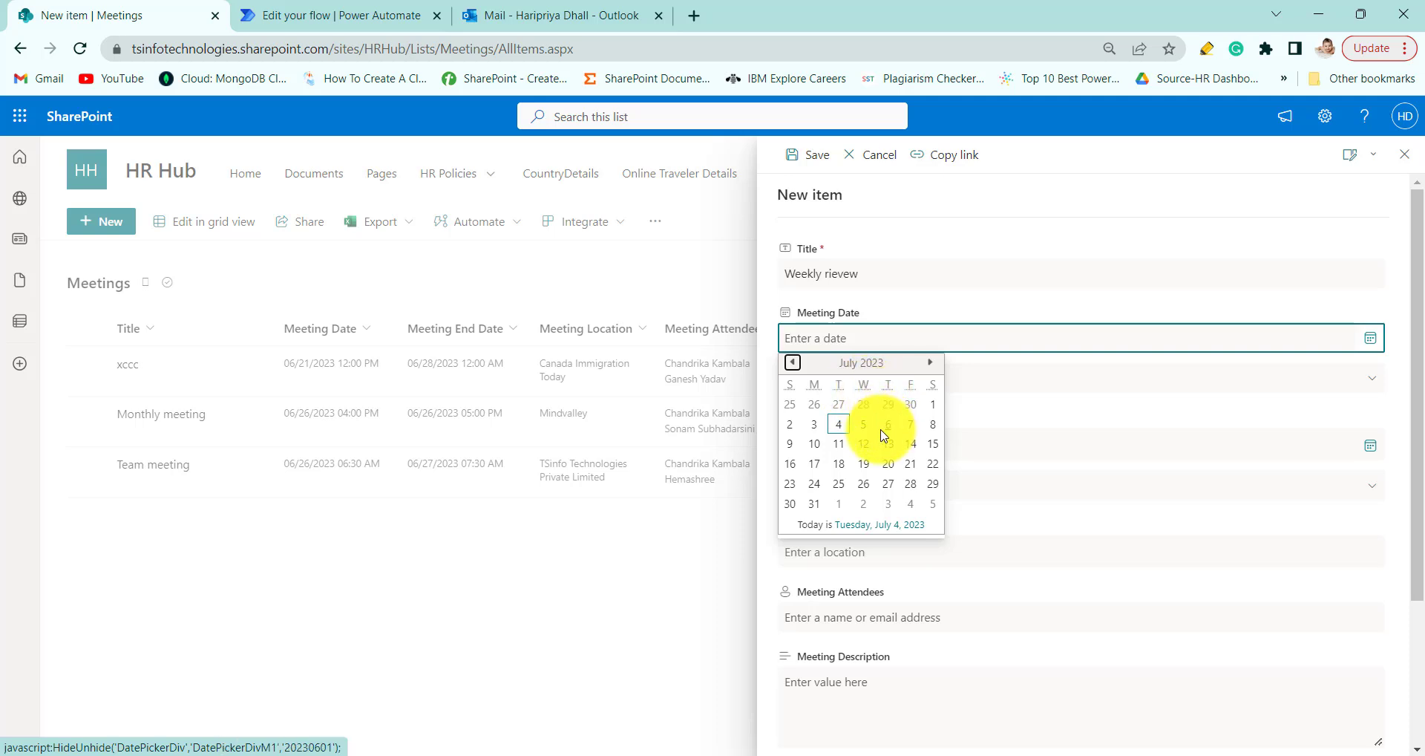
pyautogui.click(863, 429)
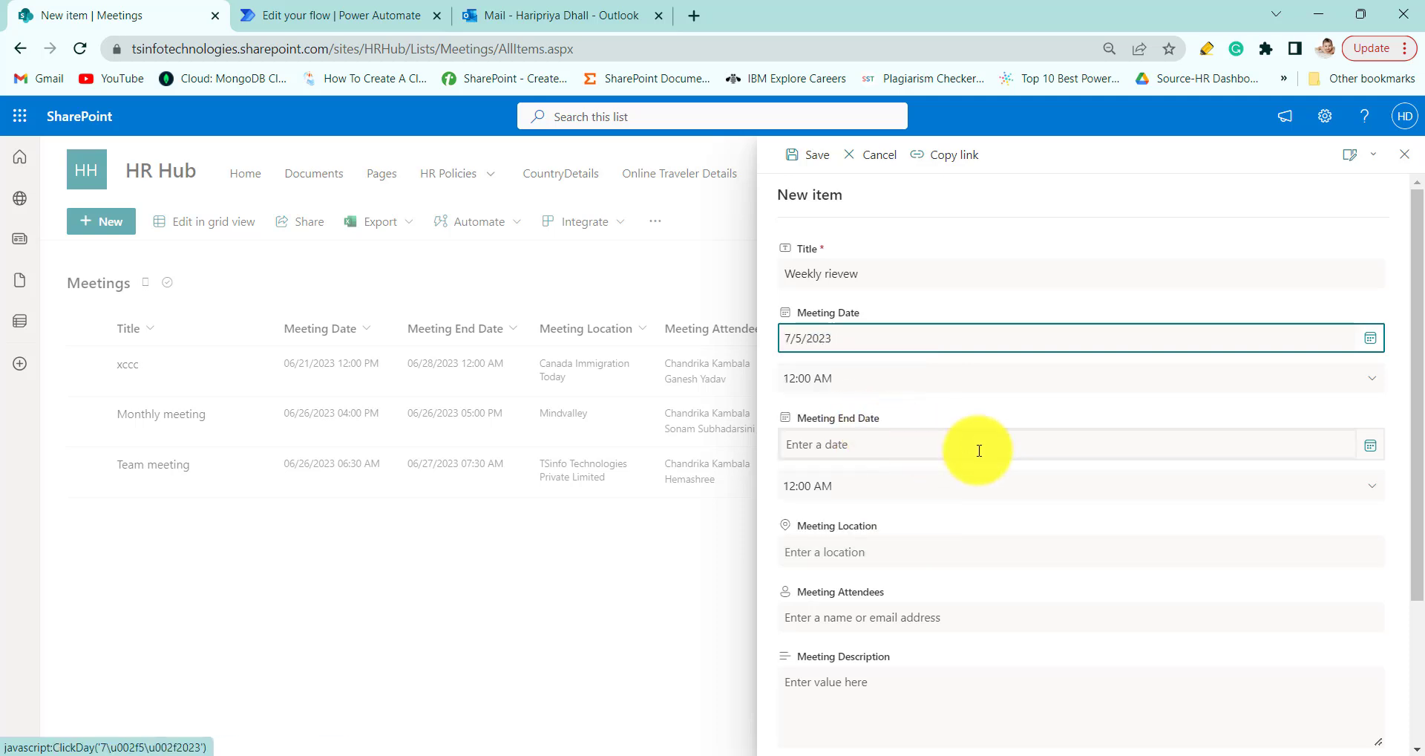
pyautogui.click(1378, 387)
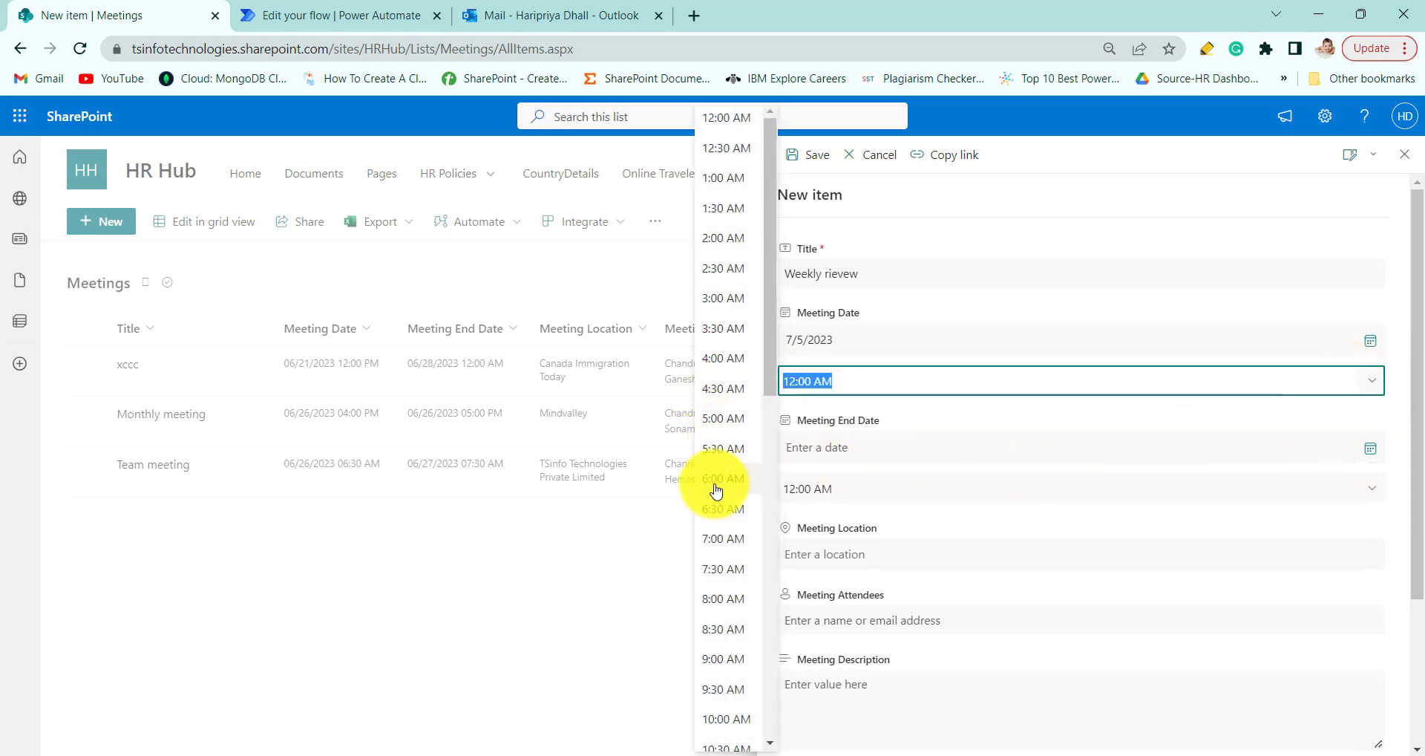
pyautogui.scroll(-9, 713, 483)
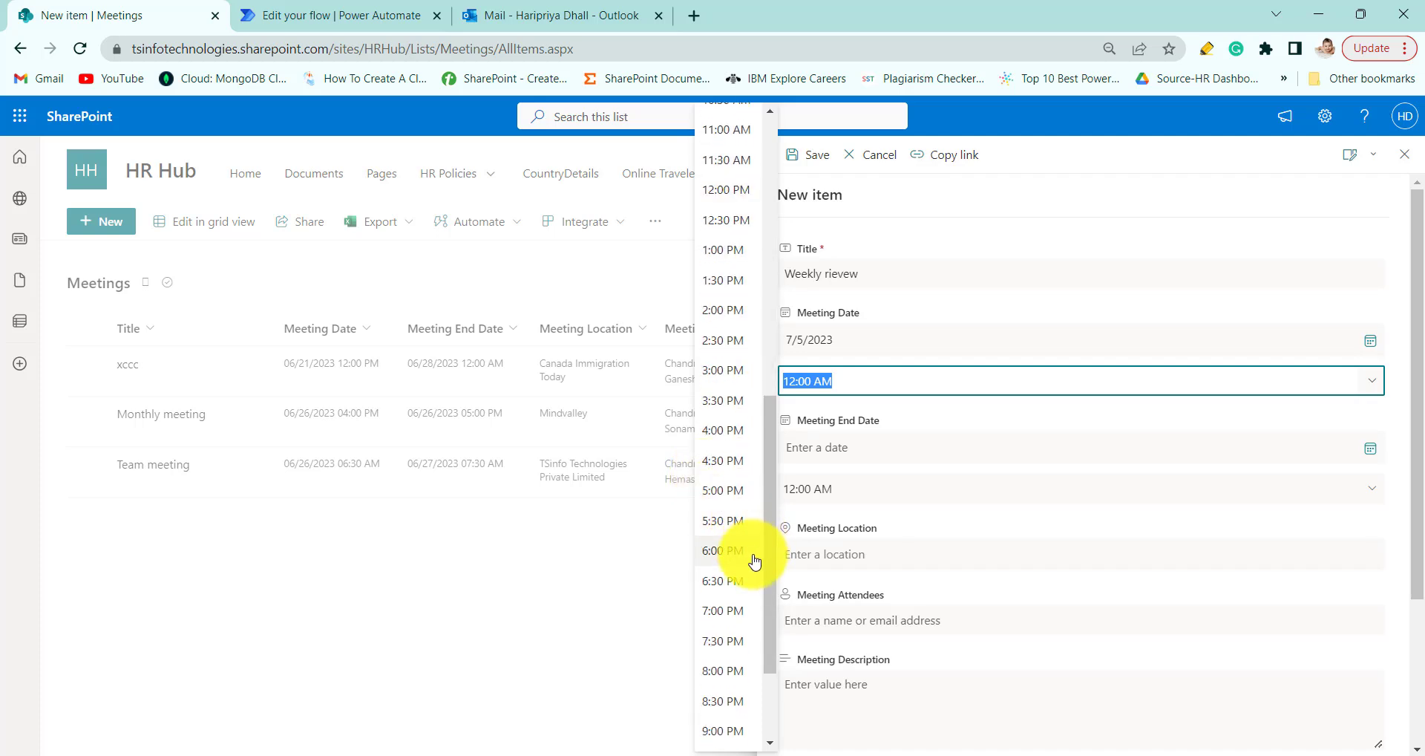
pyautogui.click(724, 280)
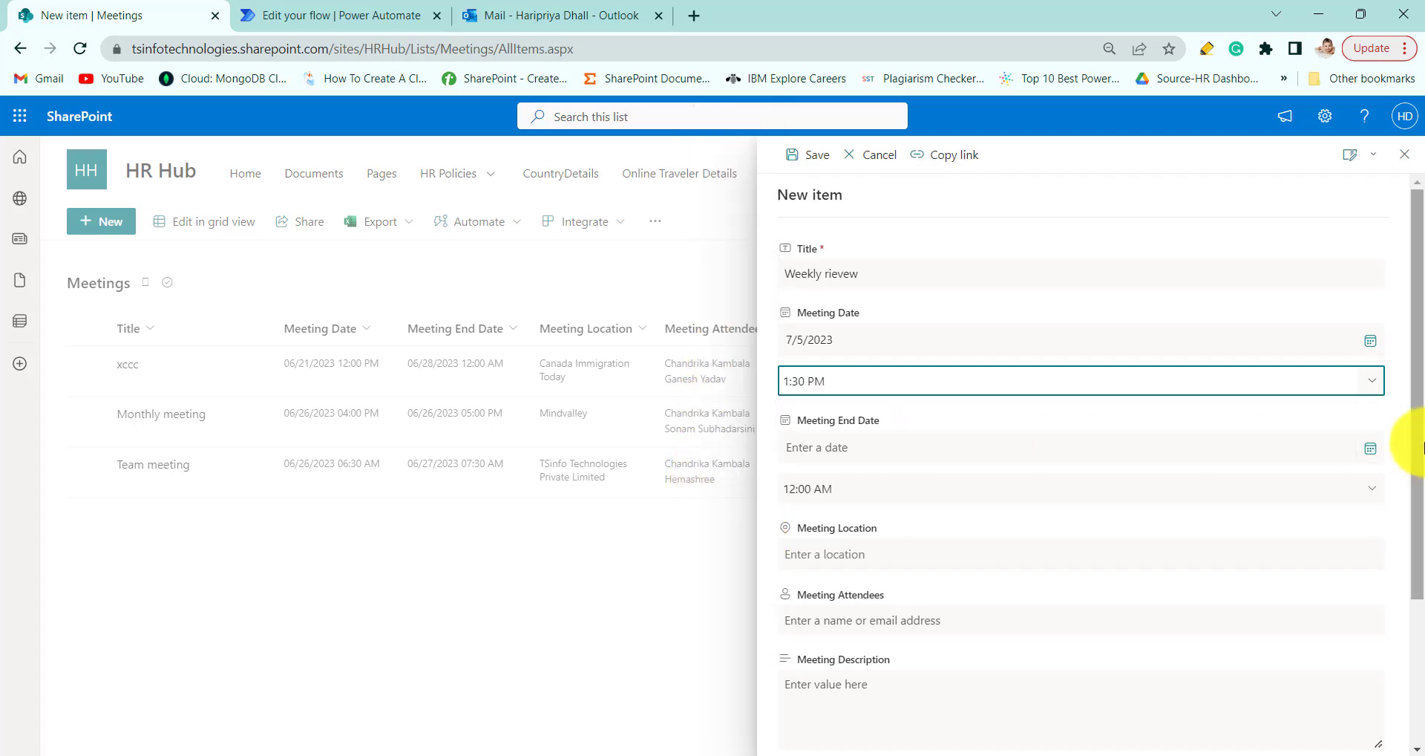
# Set the new item's Meeting End Date to 7/5/2023 at 3:00 PM.
pyautogui.click(1370, 448)
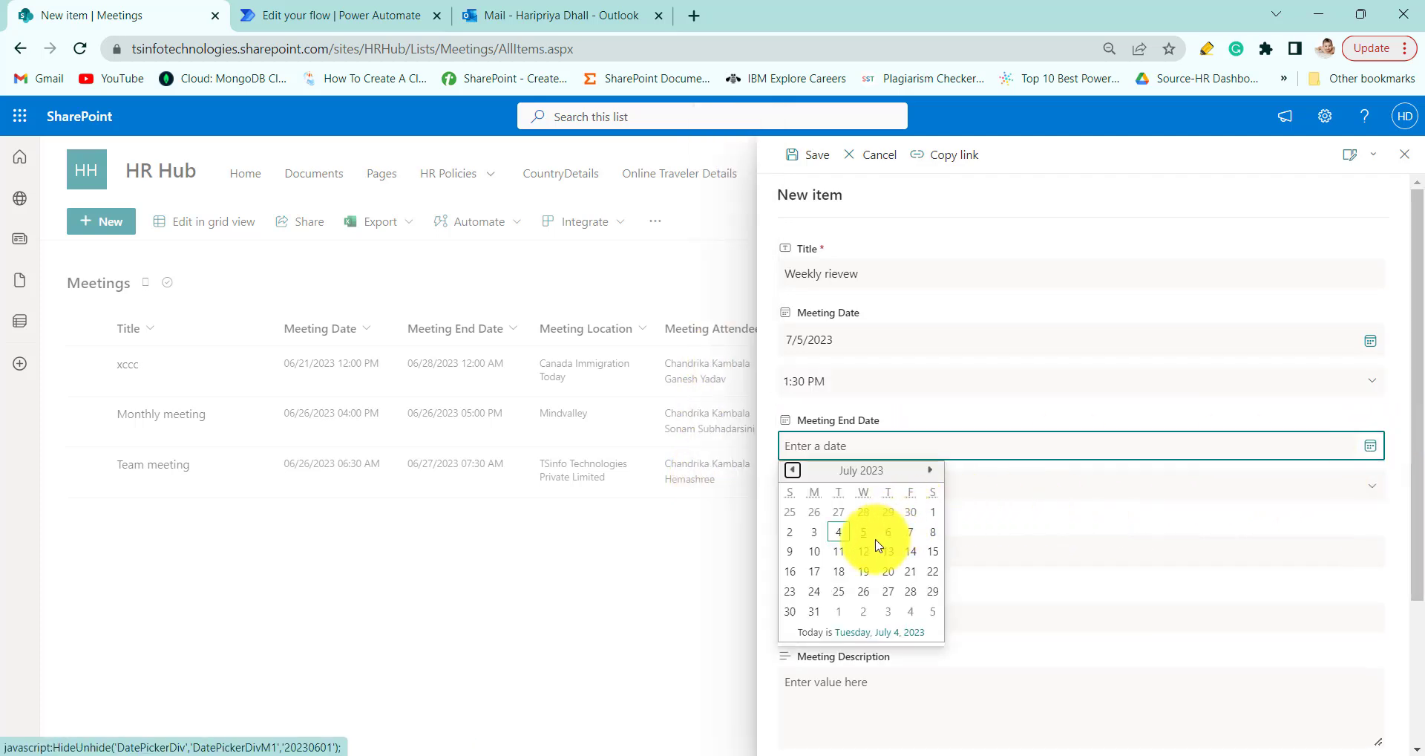
pyautogui.click(863, 533)
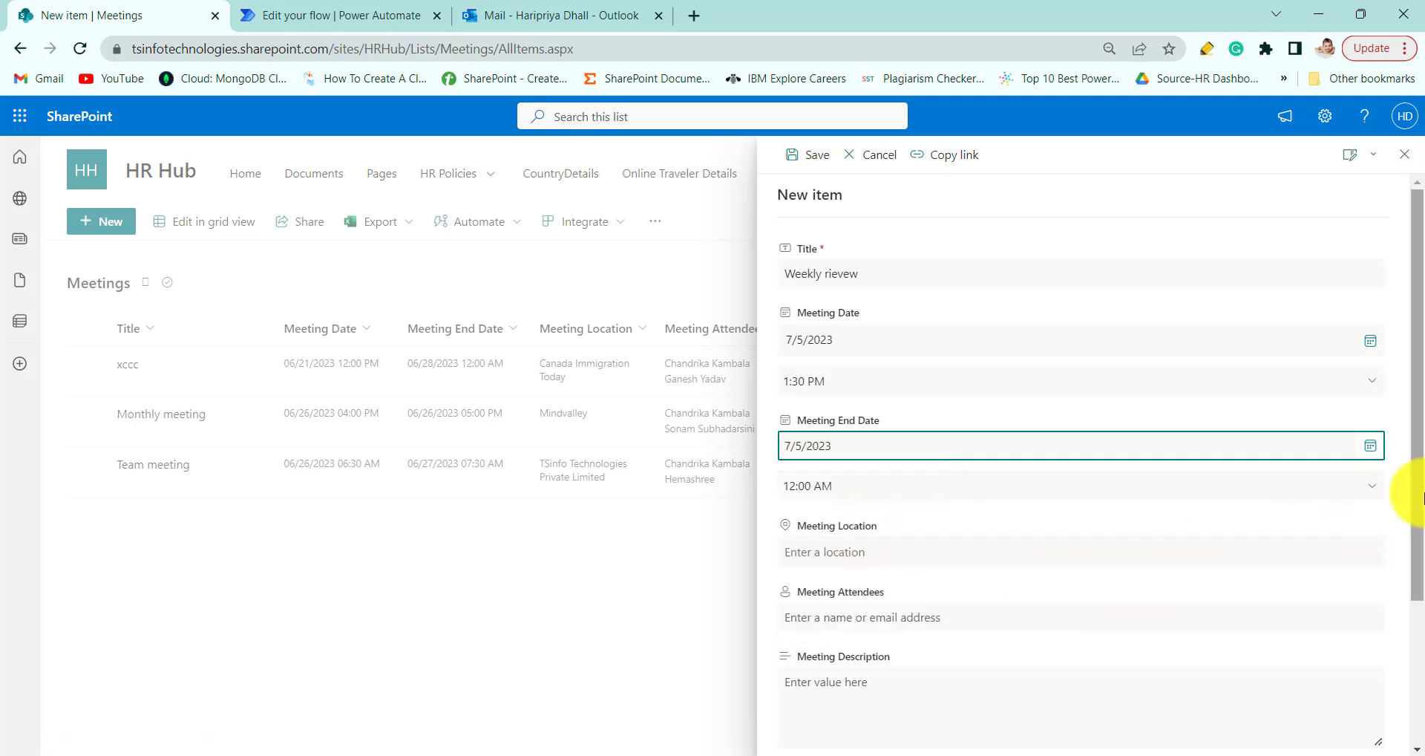
pyautogui.click(1369, 490)
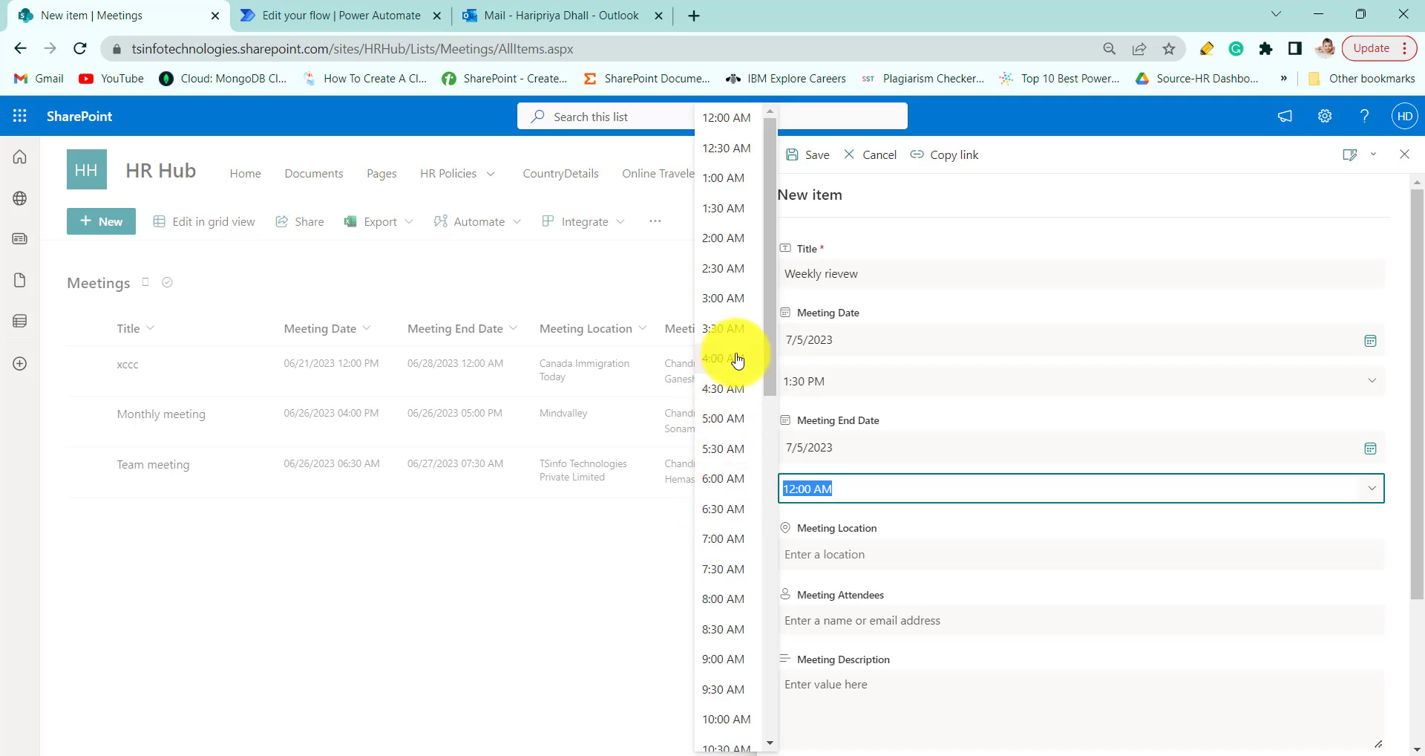
pyautogui.scroll(-7, 732, 477)
pyautogui.click(732, 479)
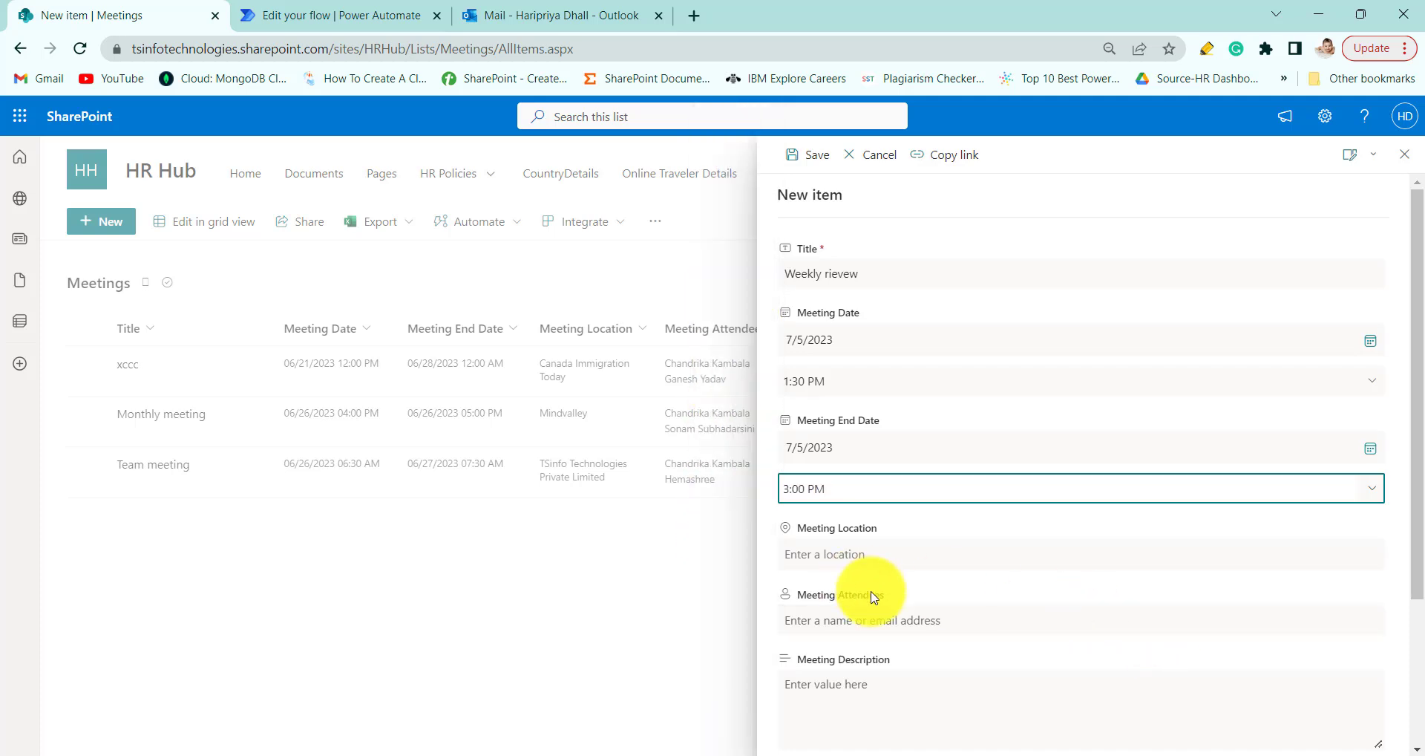
# Search for "Canada" as the Meeting Location and choose Canada Spouse Open Work Permit.
pyautogui.click(943, 555)
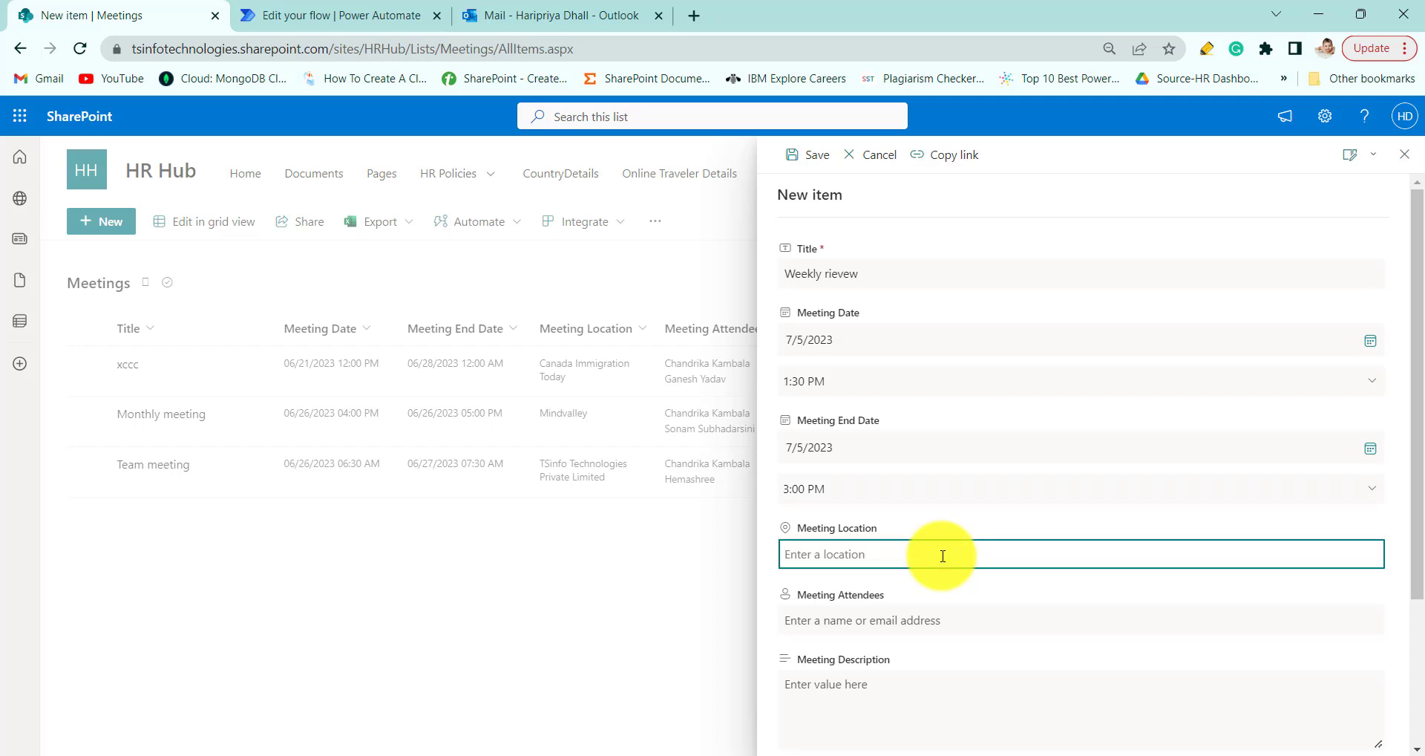
pyautogui.write('Ca')
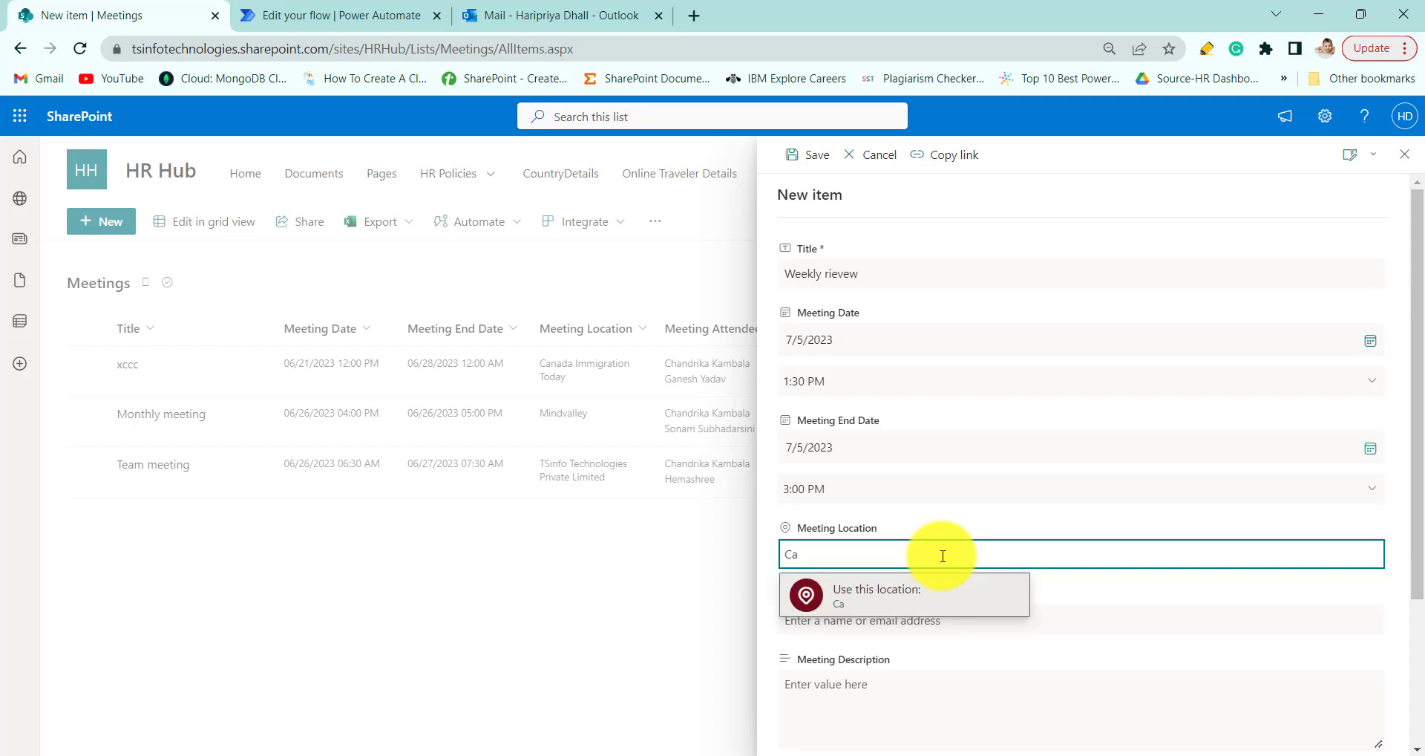
pyautogui.write('n')
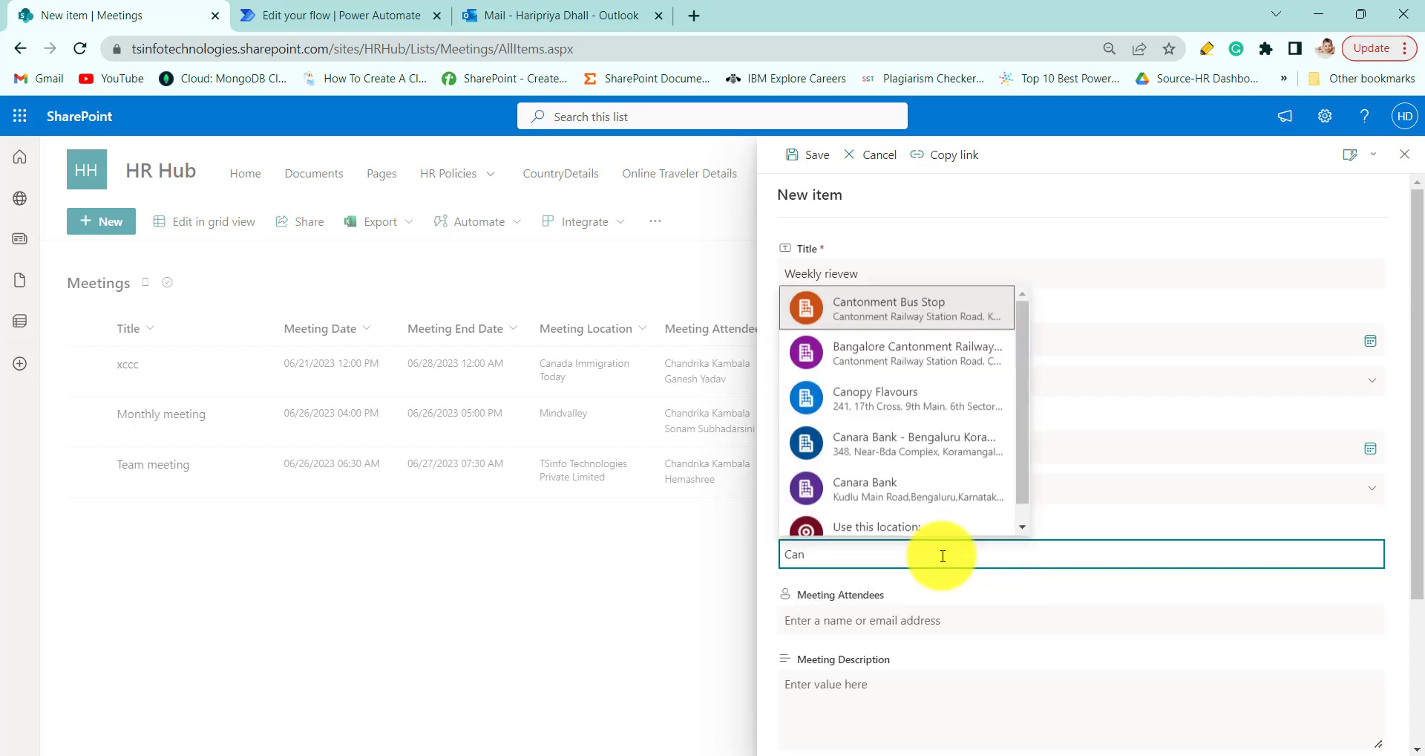
pyautogui.write('ada')
pyautogui.press('Return')
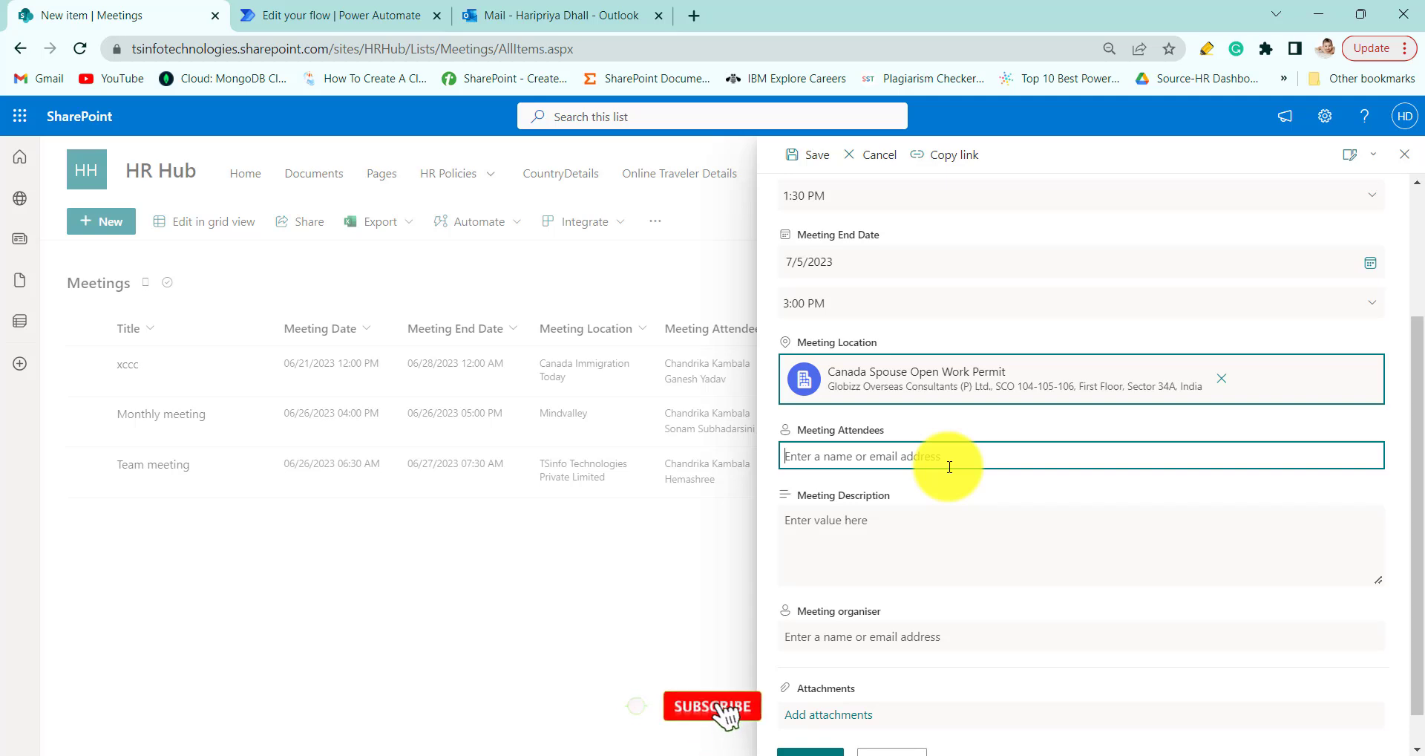
# Add two colleagues from the directory as the item's Meeting Attendees.
pyautogui.write('c')
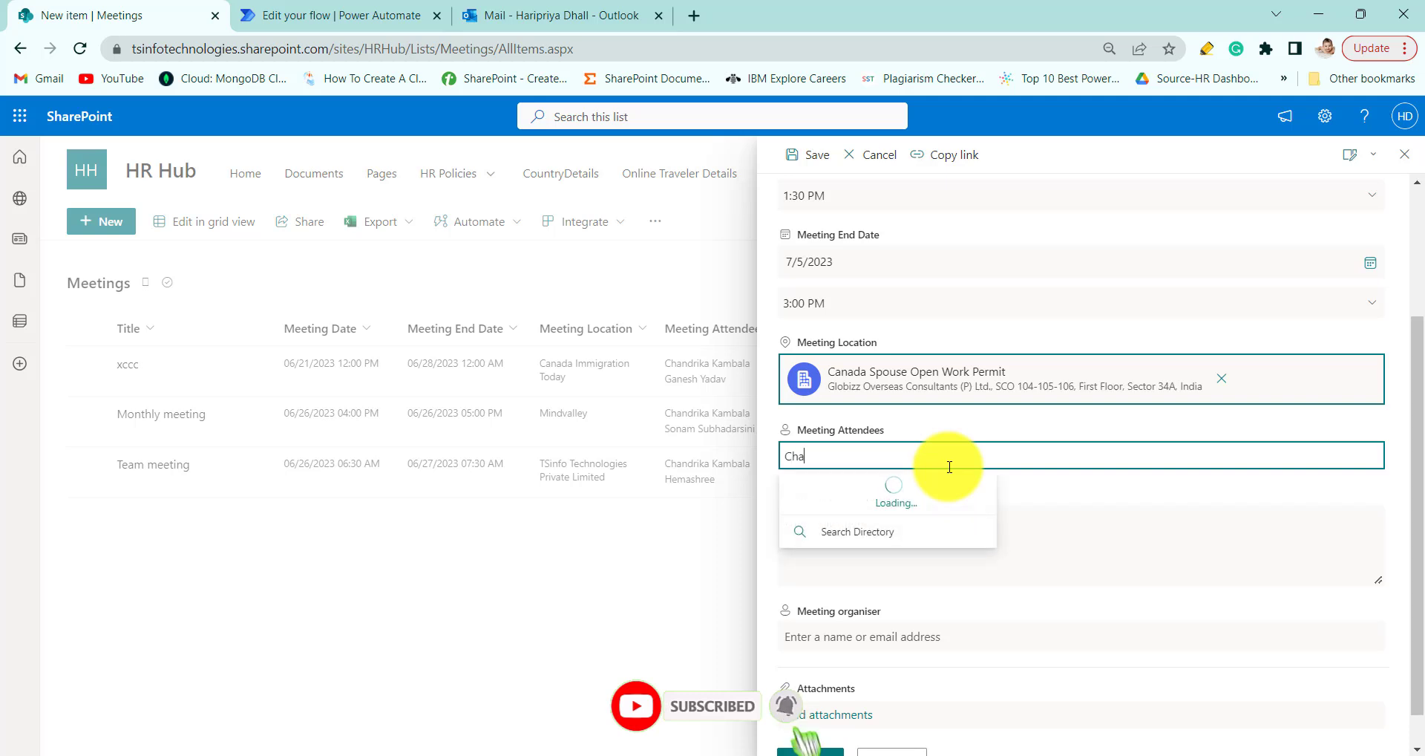
pyautogui.write('handrika')
pyautogui.click(991, 494)
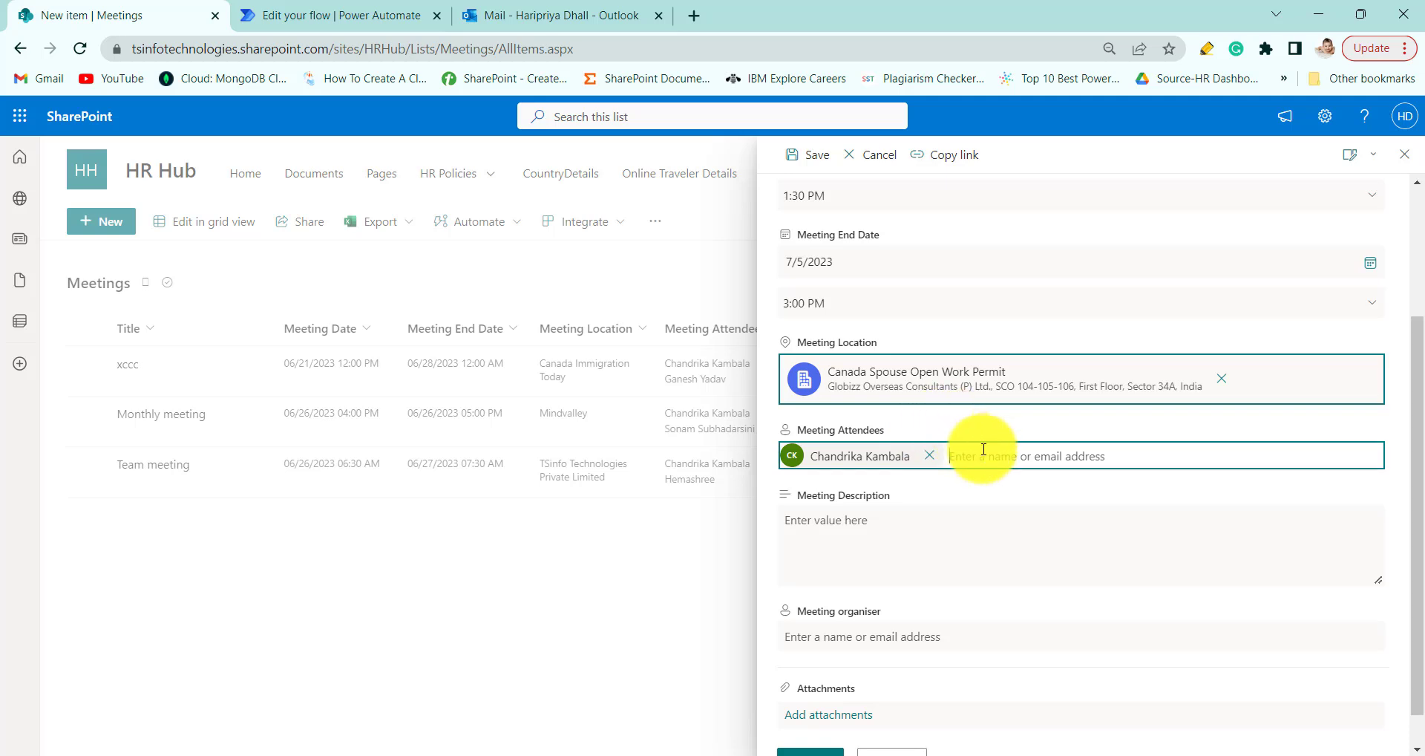
pyautogui.write('Ada')
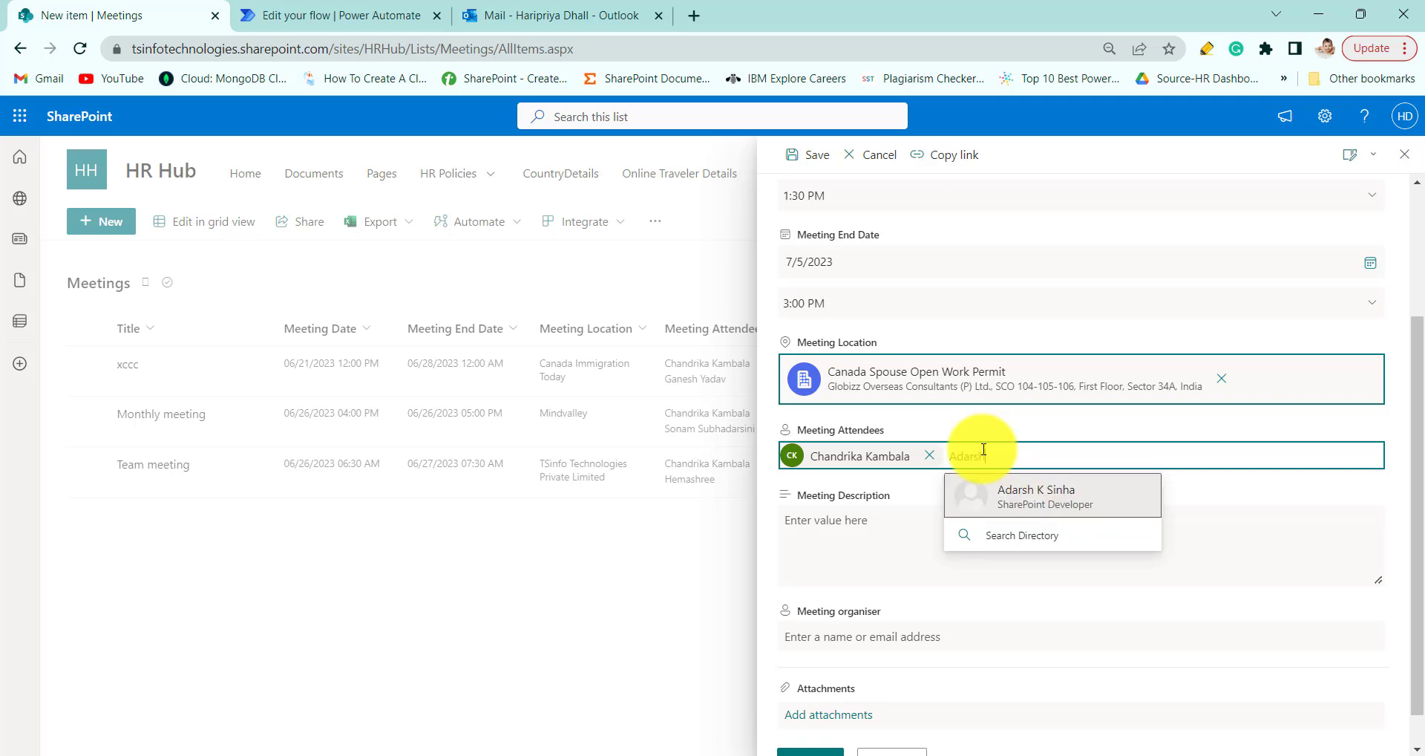
pyautogui.write('rsh')
pyautogui.click(982, 490)
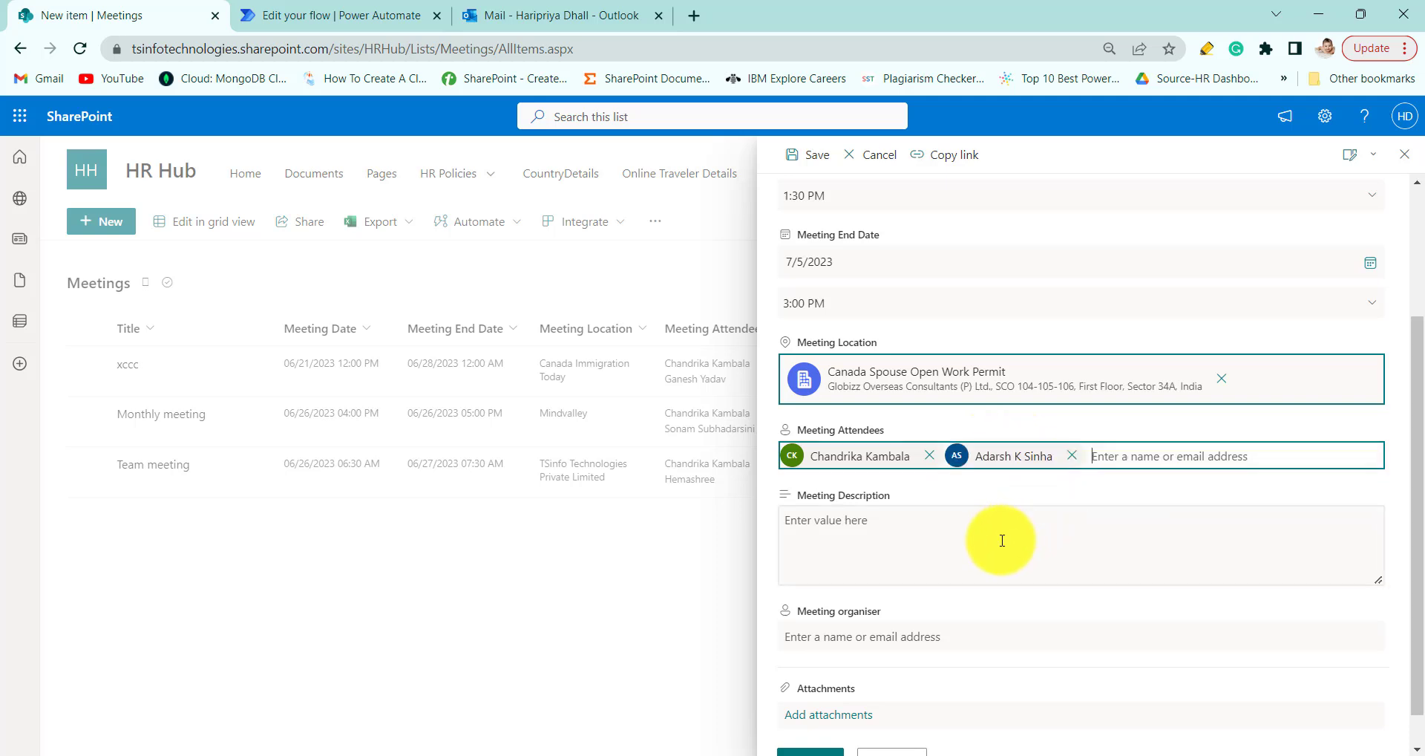
# Enter the organiser's name in Meeting organiser, leave the description empty, and save the new Meetings item.
pyautogui.click(895, 553)
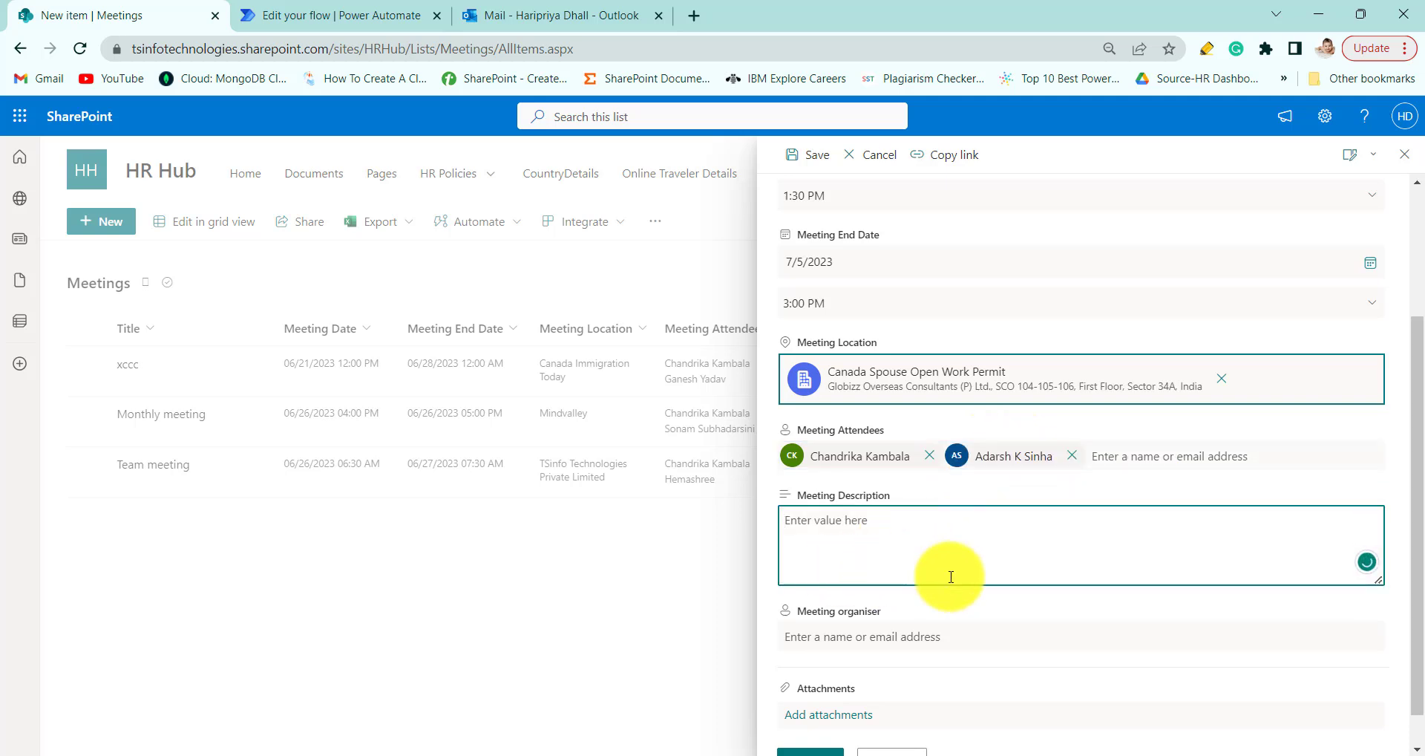
pyautogui.click(930, 640)
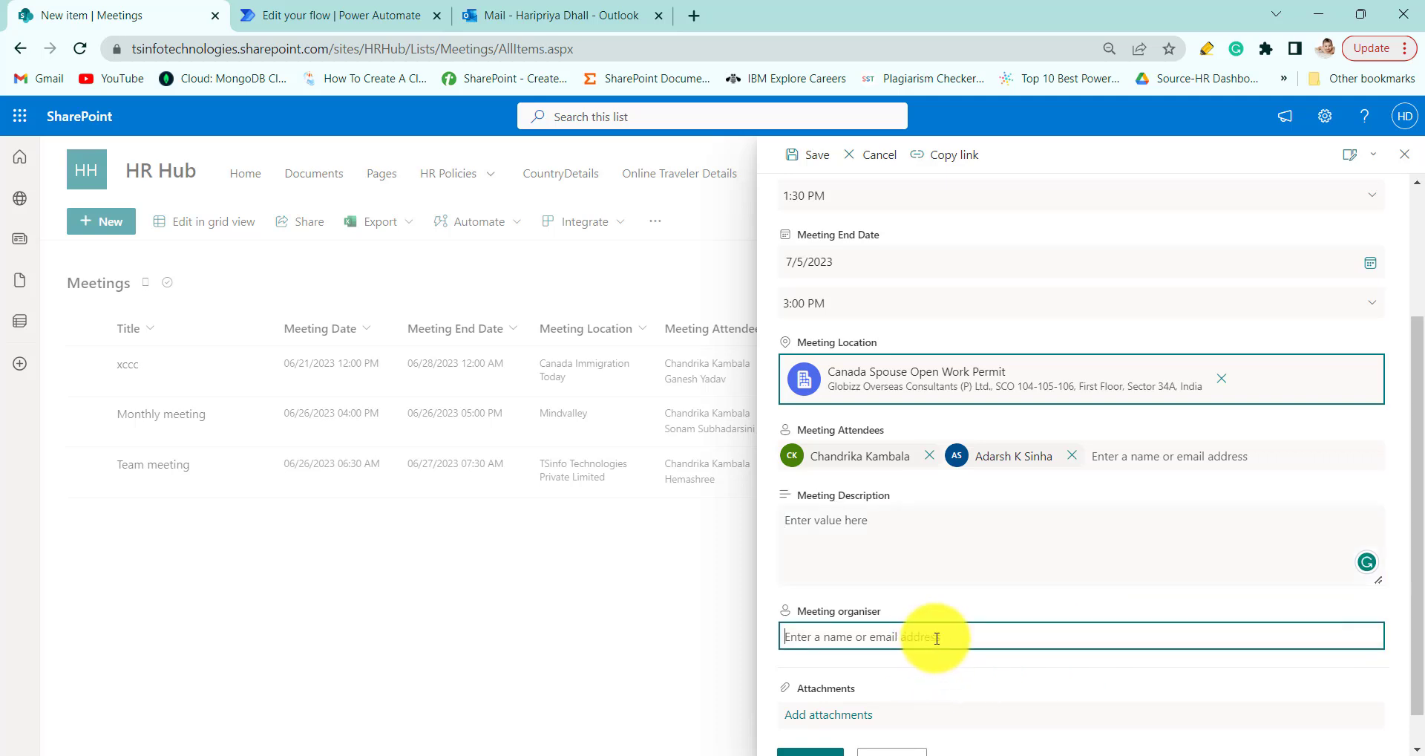
pyautogui.write('Haripr')
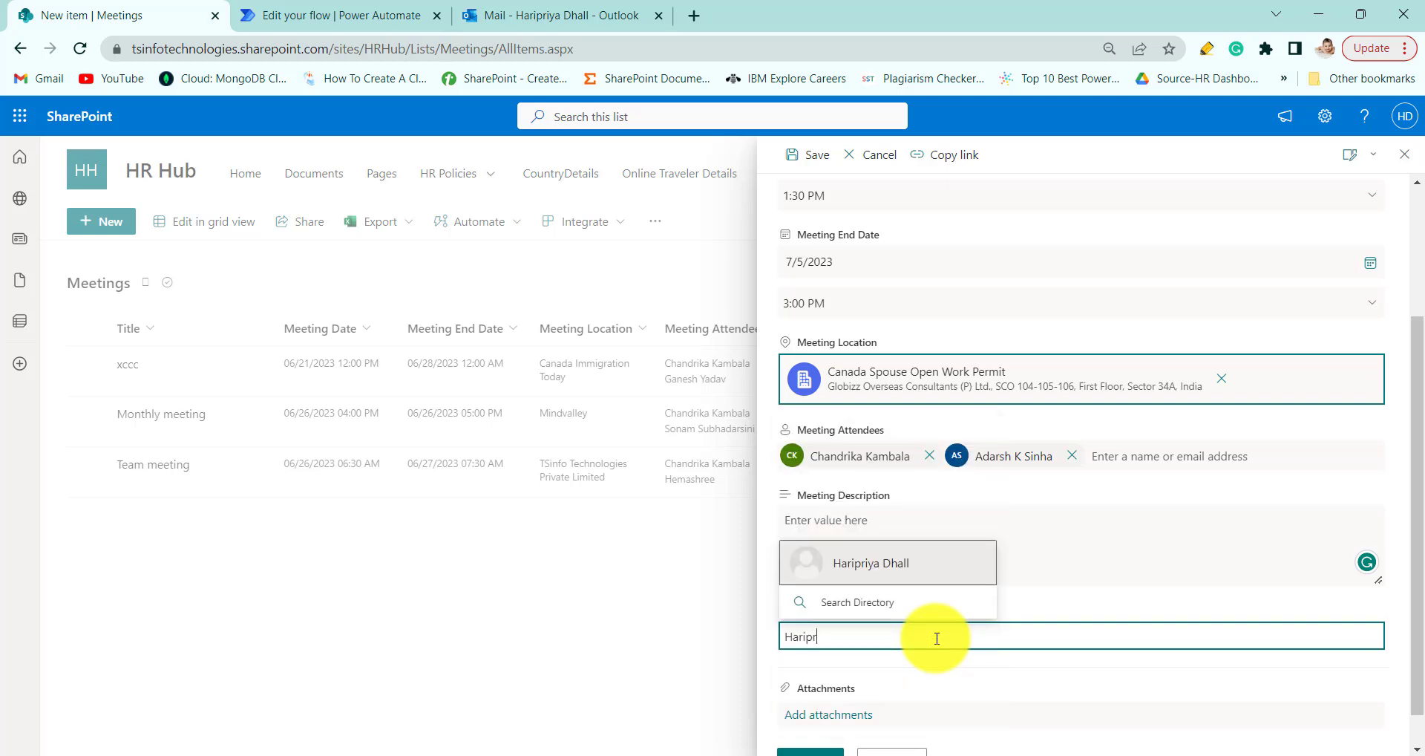
pyautogui.write('iya')
pyautogui.click(940, 565)
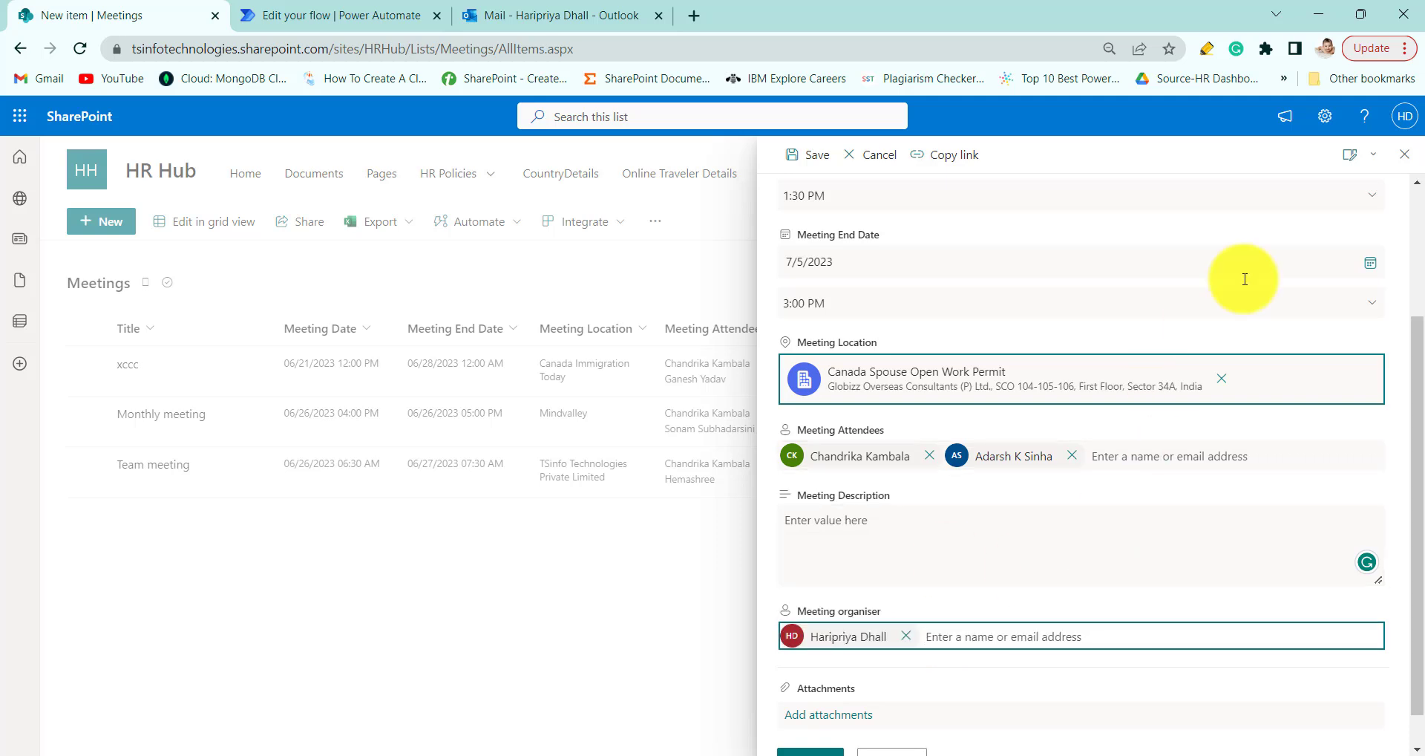
pyautogui.click(813, 155)
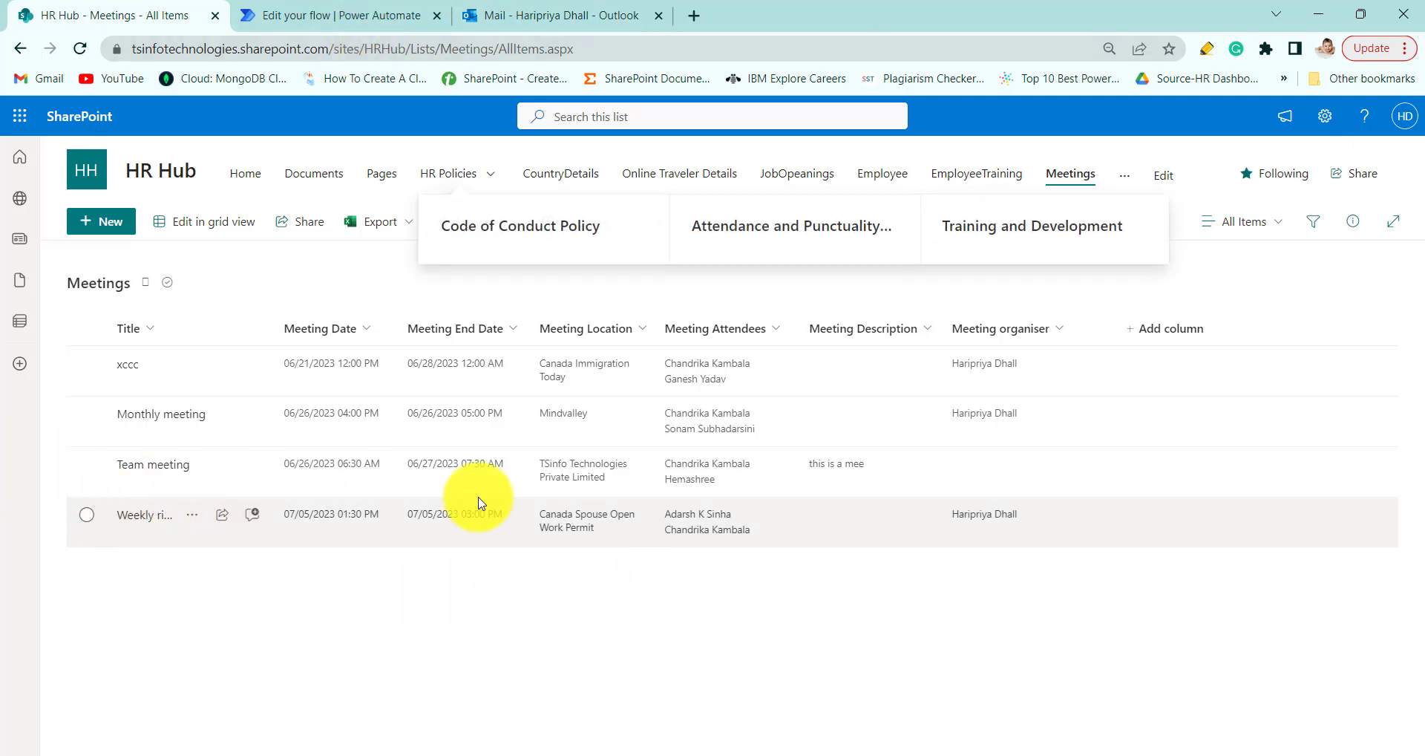
# Check the running flow in Power Automate, switch to Outlook and open the Weekly rievew approval email.
pyautogui.click(349, 13)
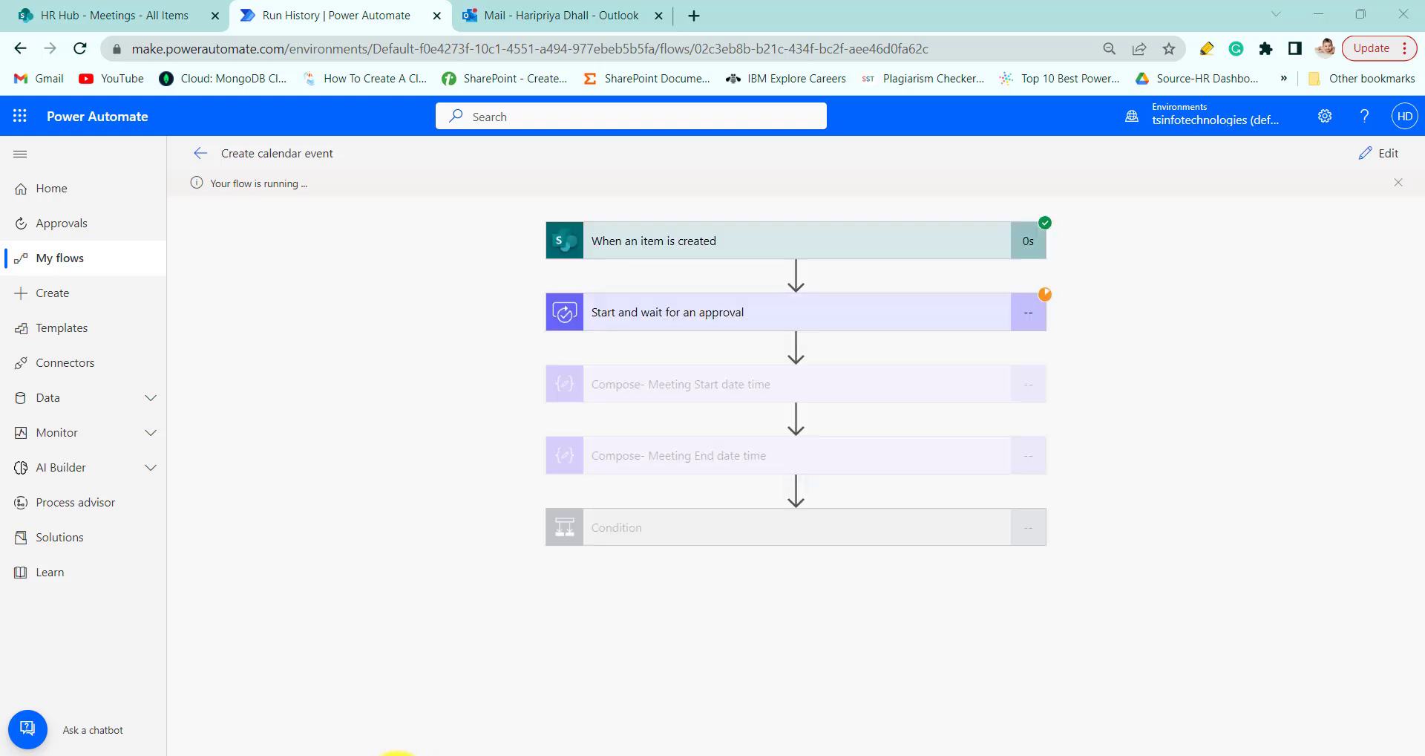
pyautogui.click(555, 17)
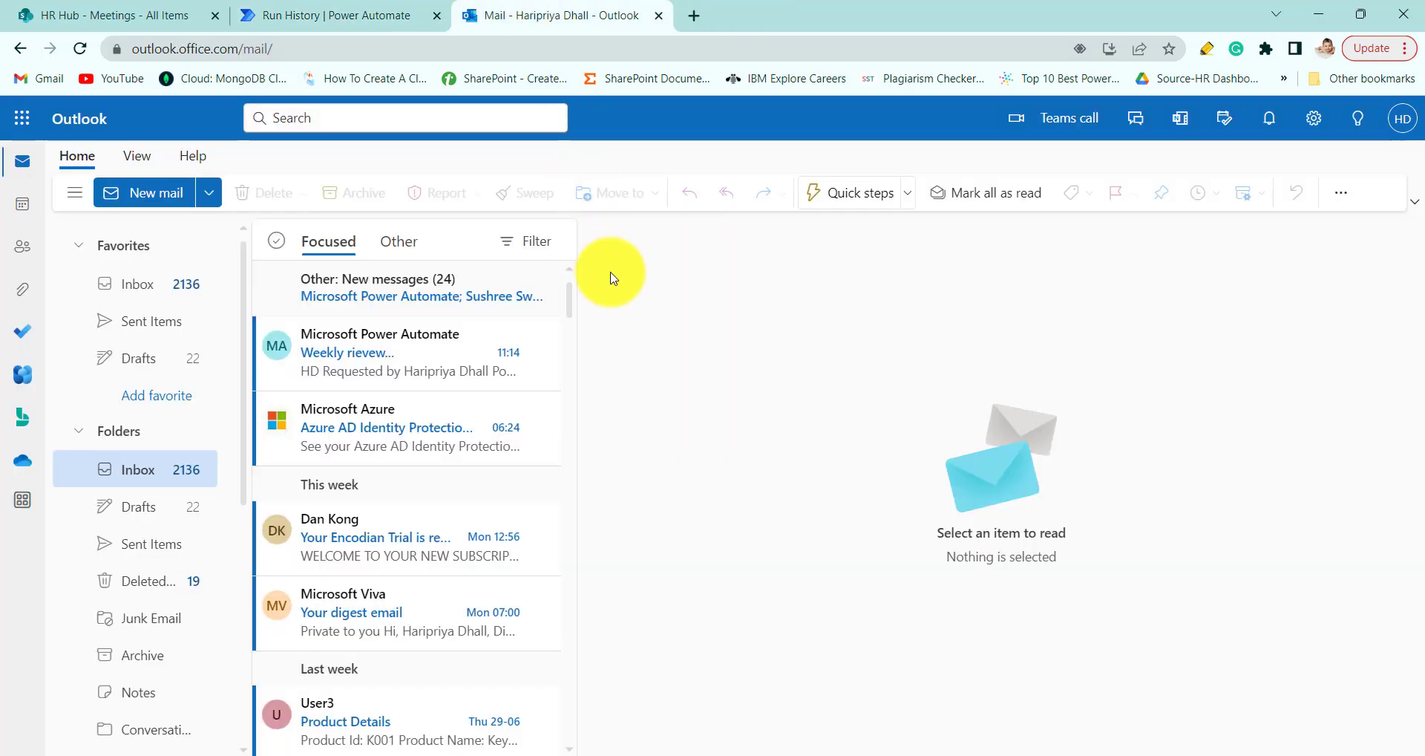
pyautogui.click(390, 362)
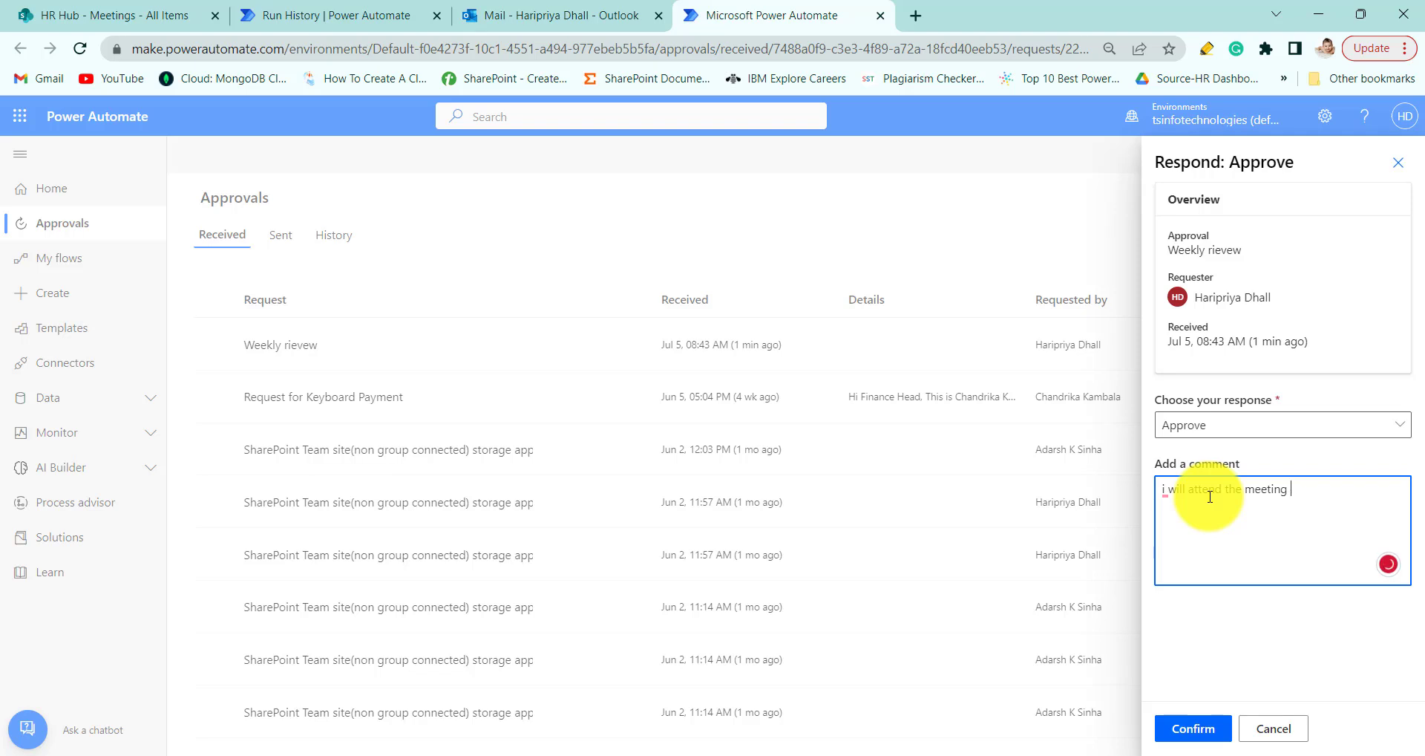
# Submit the Approve response with the comment "i will attend the meeting" and return to the flow's run history.
pyautogui.click(1197, 726)
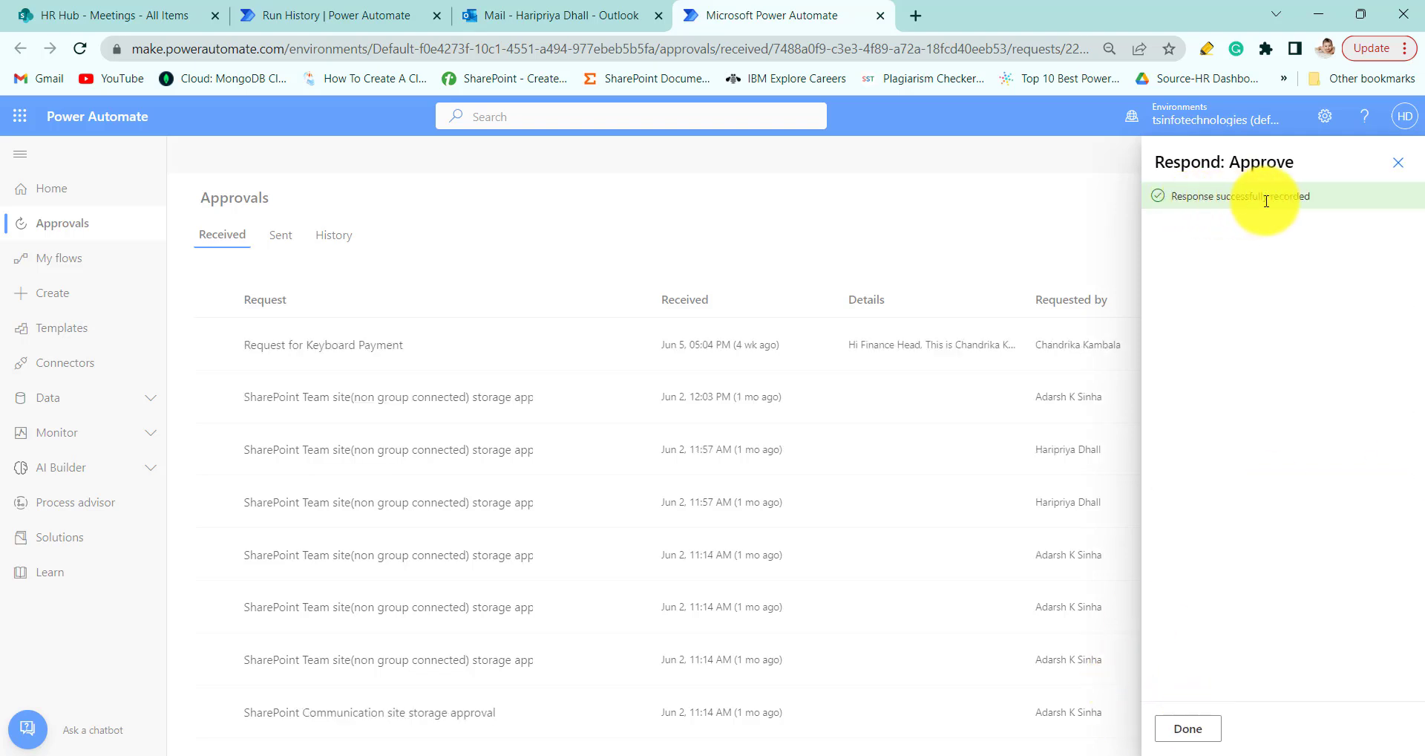
pyautogui.click(1400, 170)
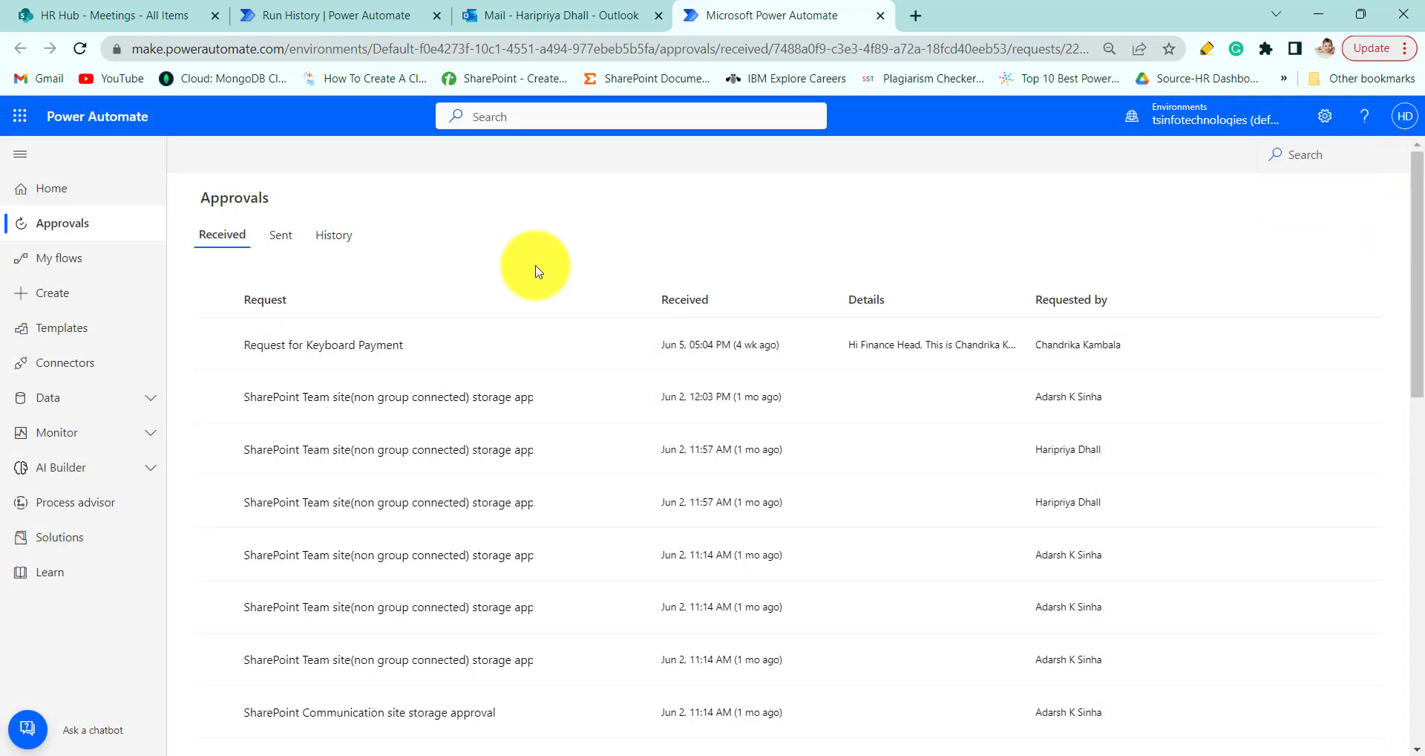
pyautogui.click(349, 16)
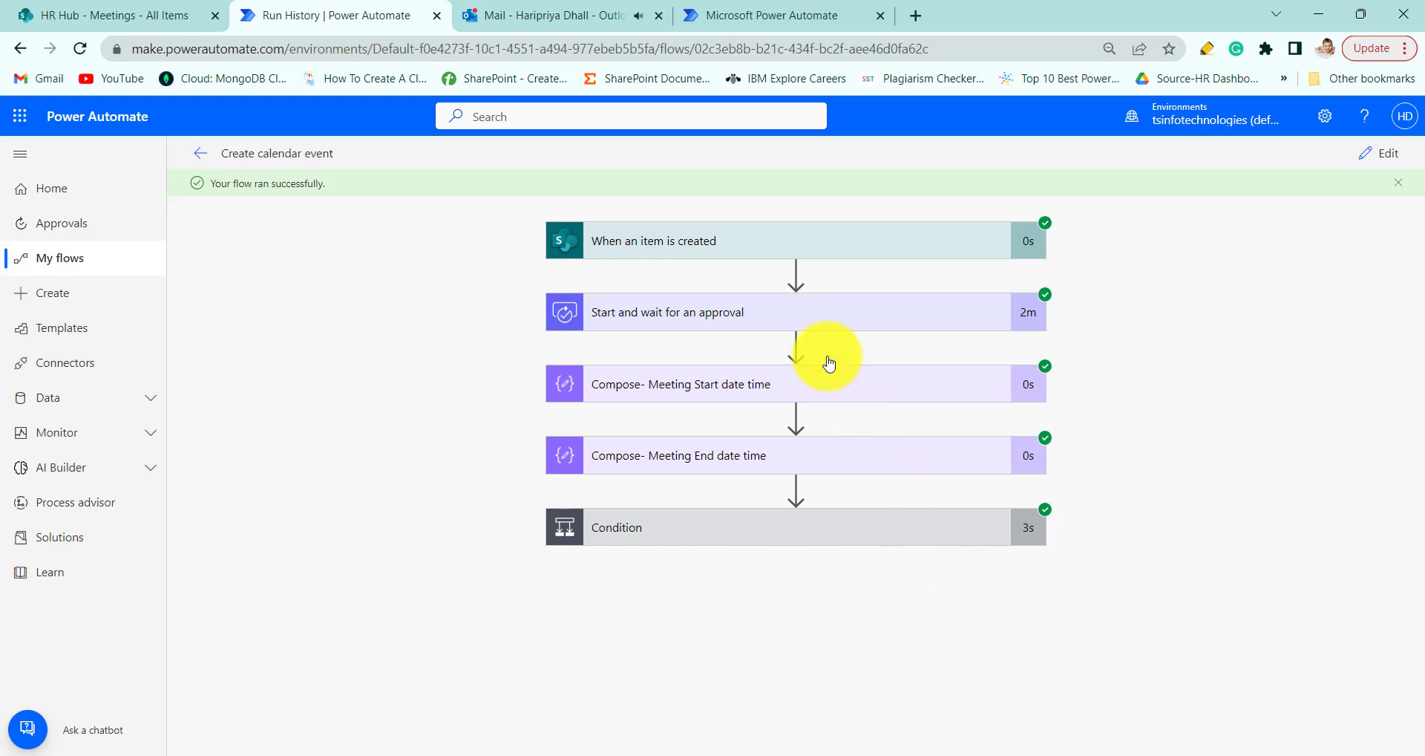
# Examine the successful run's Compose- Meeting Start date time values and the Create event (V4) details under the Condition's Apply to each loop.
pyautogui.click(831, 386)
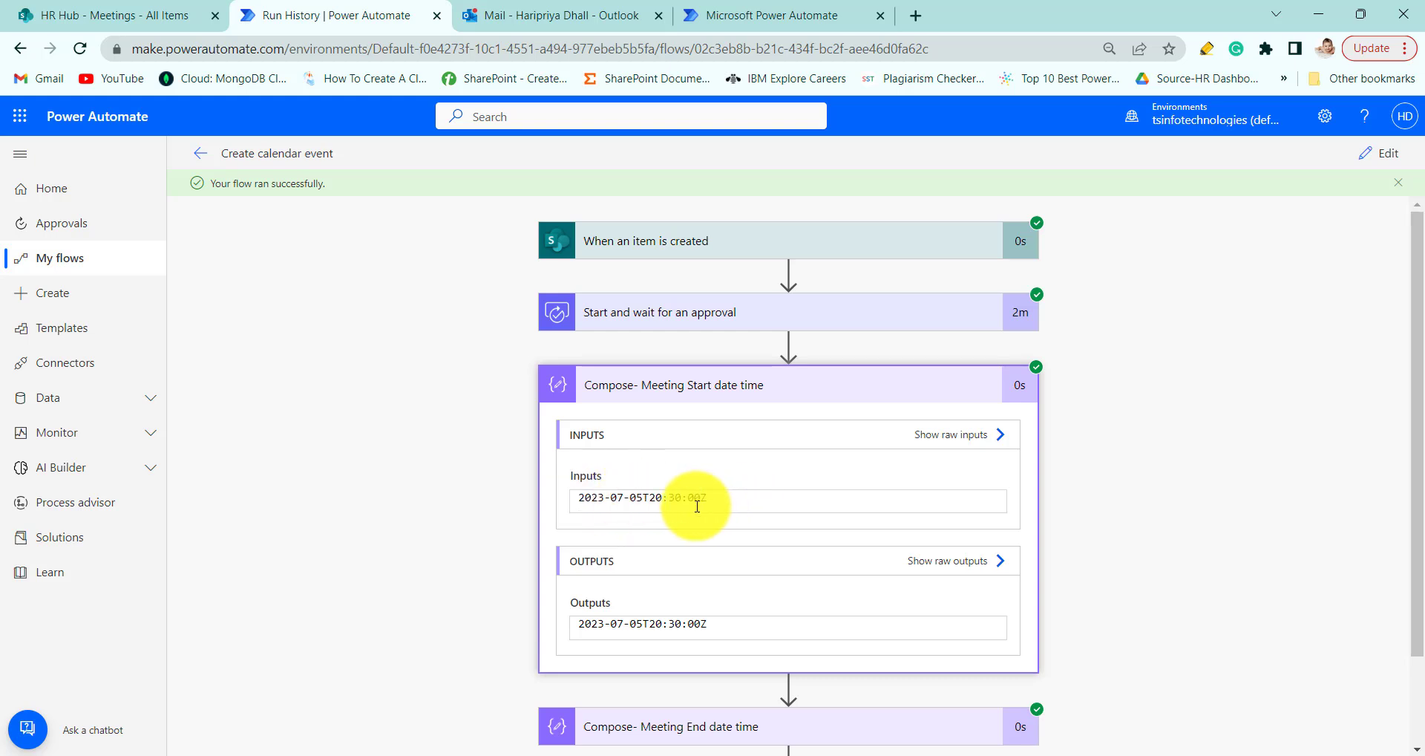
pyautogui.click(820, 392)
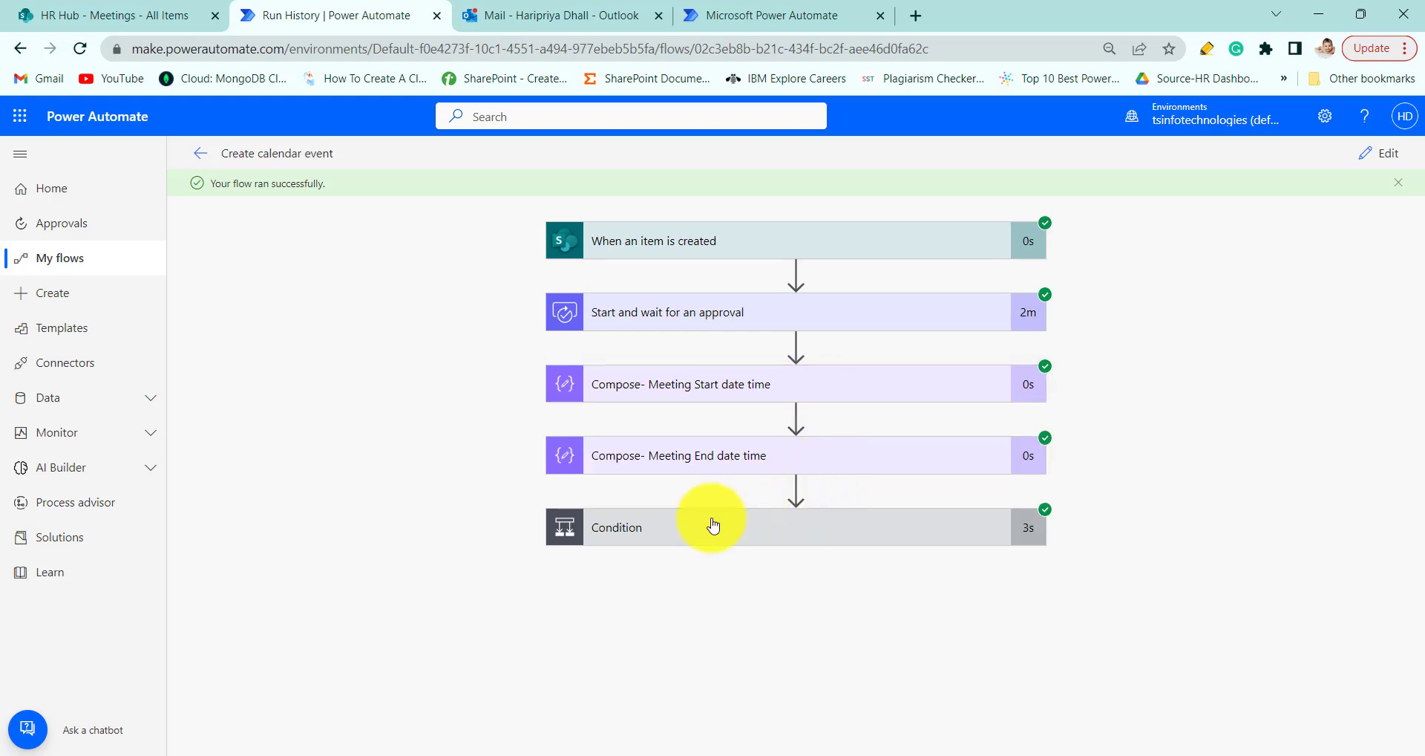
pyautogui.click(834, 536)
pyautogui.scroll(-1, 835, 536)
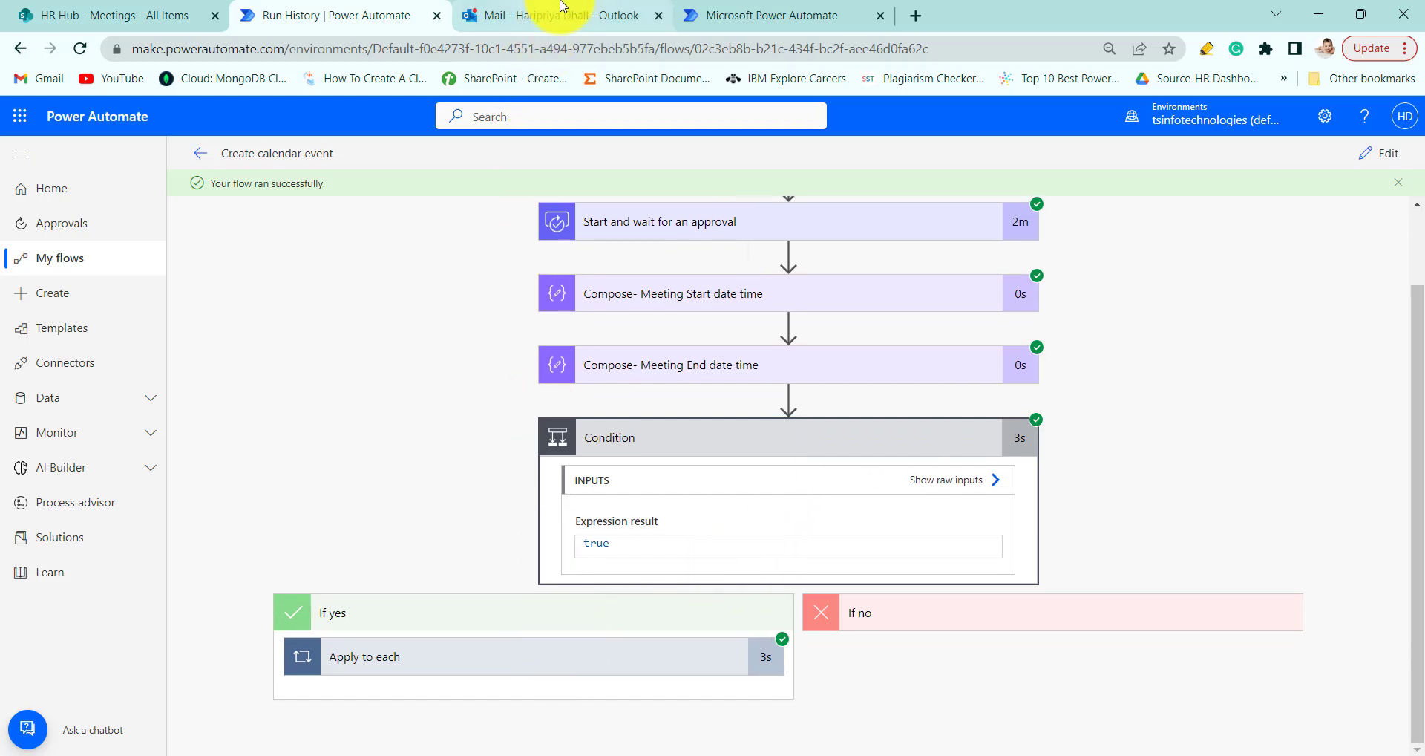
pyautogui.click(588, 659)
pyautogui.scroll(-3, 614, 594)
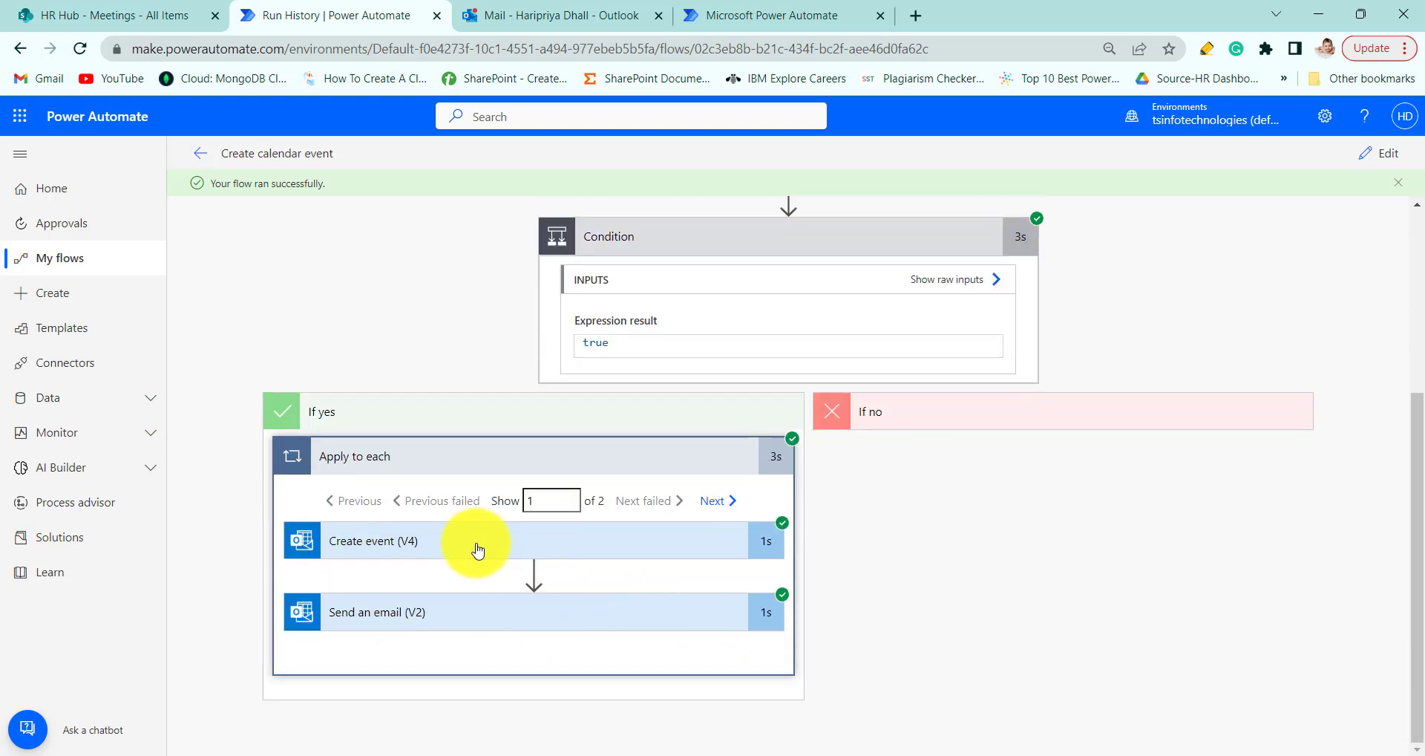
pyautogui.click(481, 551)
pyautogui.scroll(-4, 503, 551)
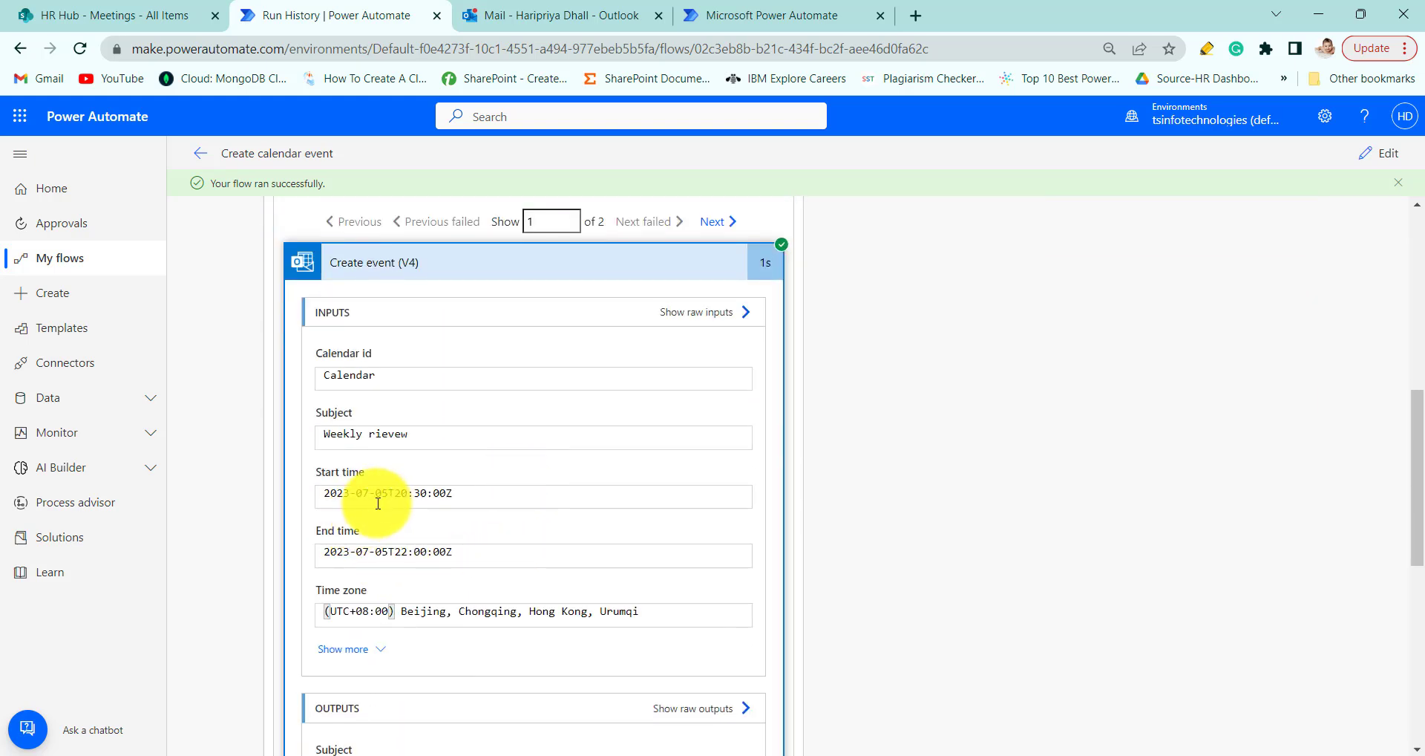
# Switch to the Outlook calendar, hide and reshow Calendar, and check the days 6 and 7 July 2023 for the Weekly rievew event.
pyautogui.click(550, 15)
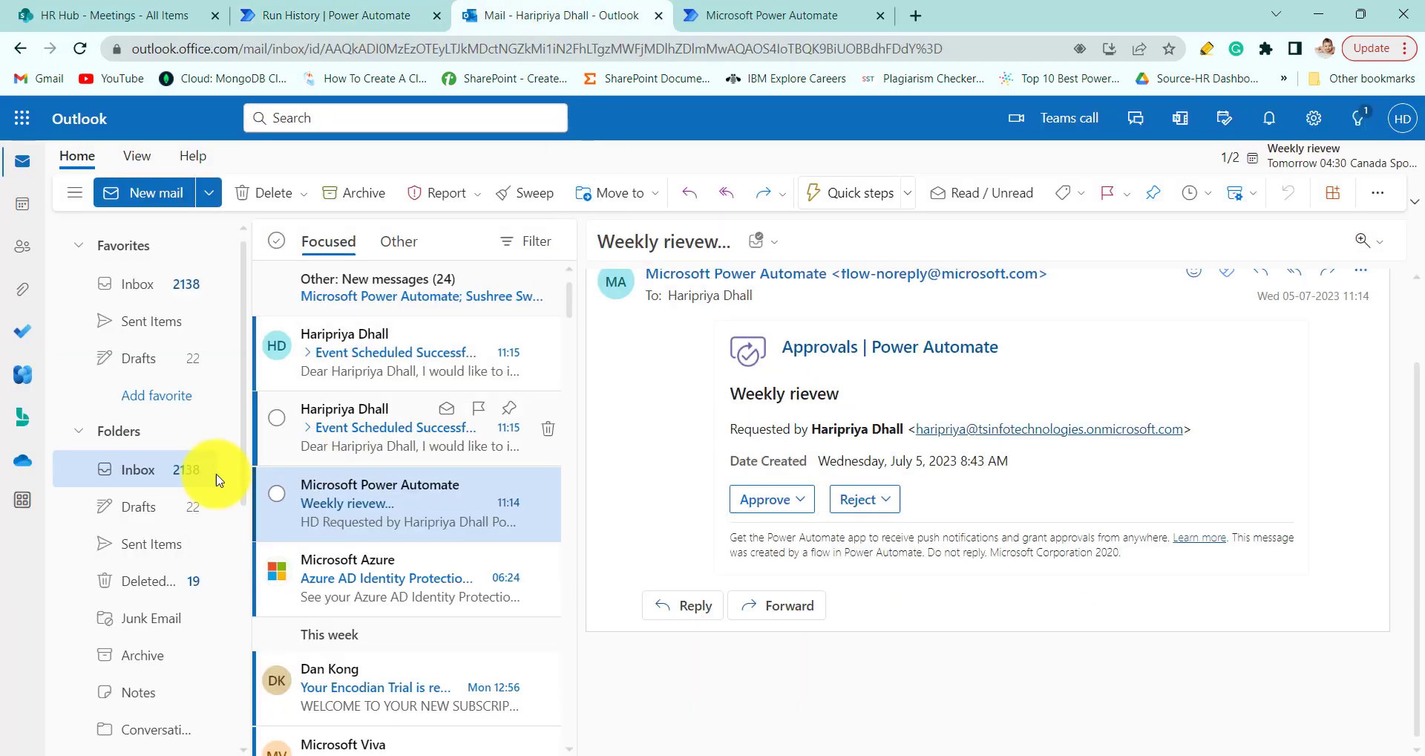
pyautogui.click(24, 212)
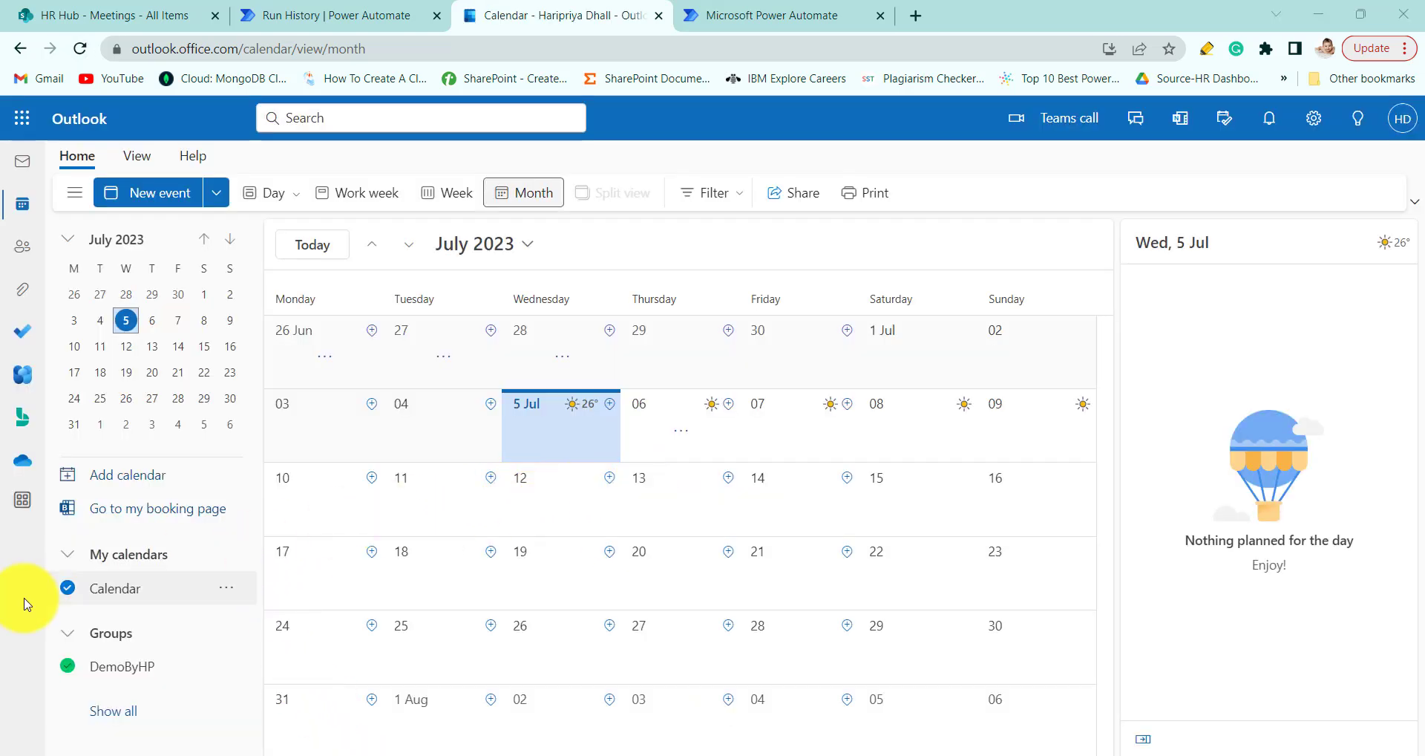
pyautogui.click(68, 590)
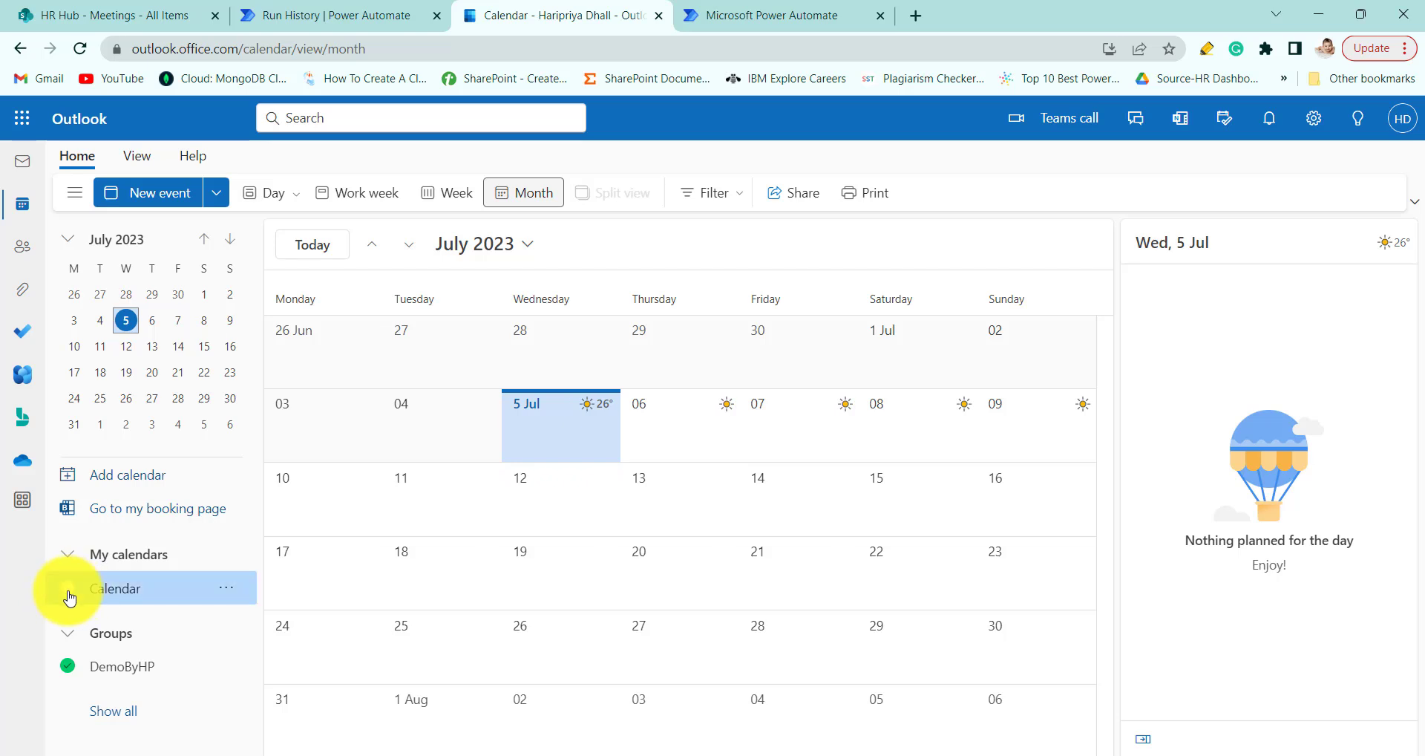
pyautogui.click(68, 591)
pyautogui.click(705, 427)
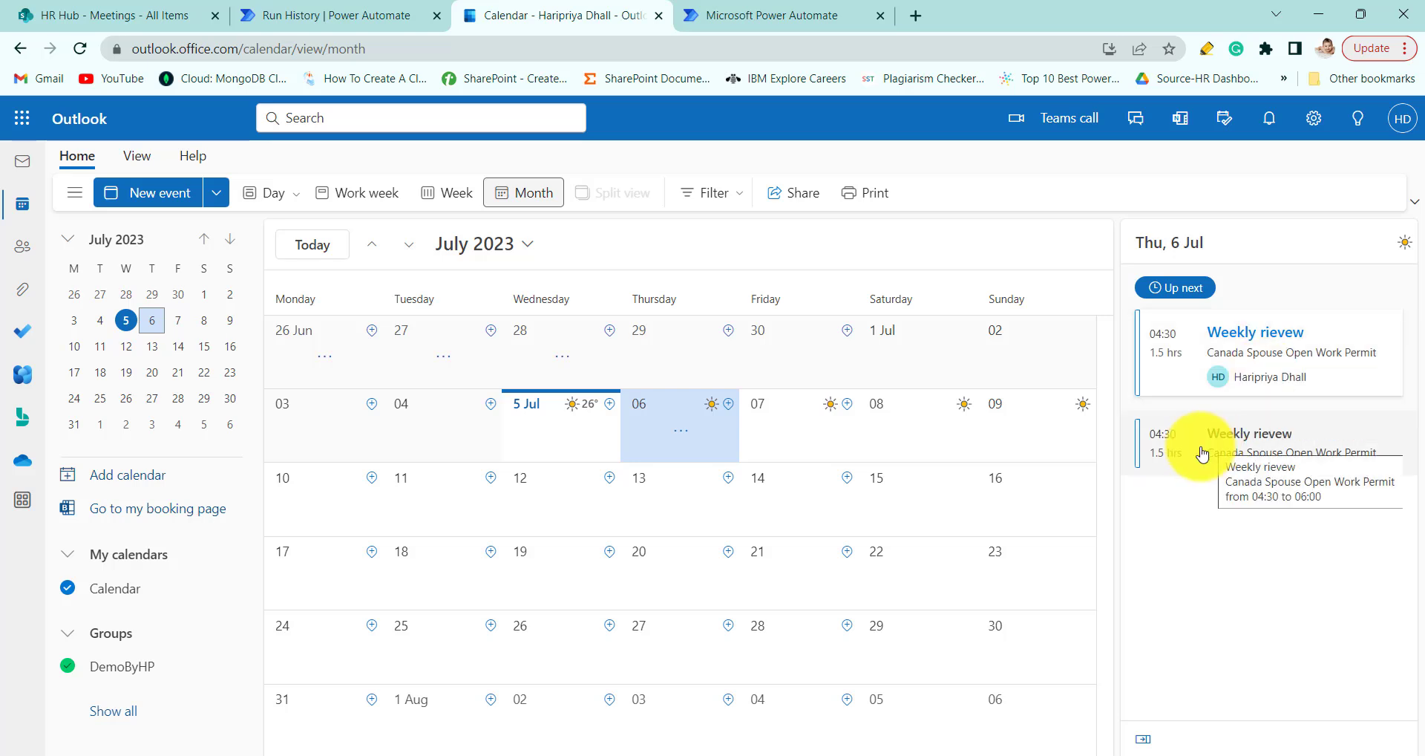
pyautogui.click(748, 445)
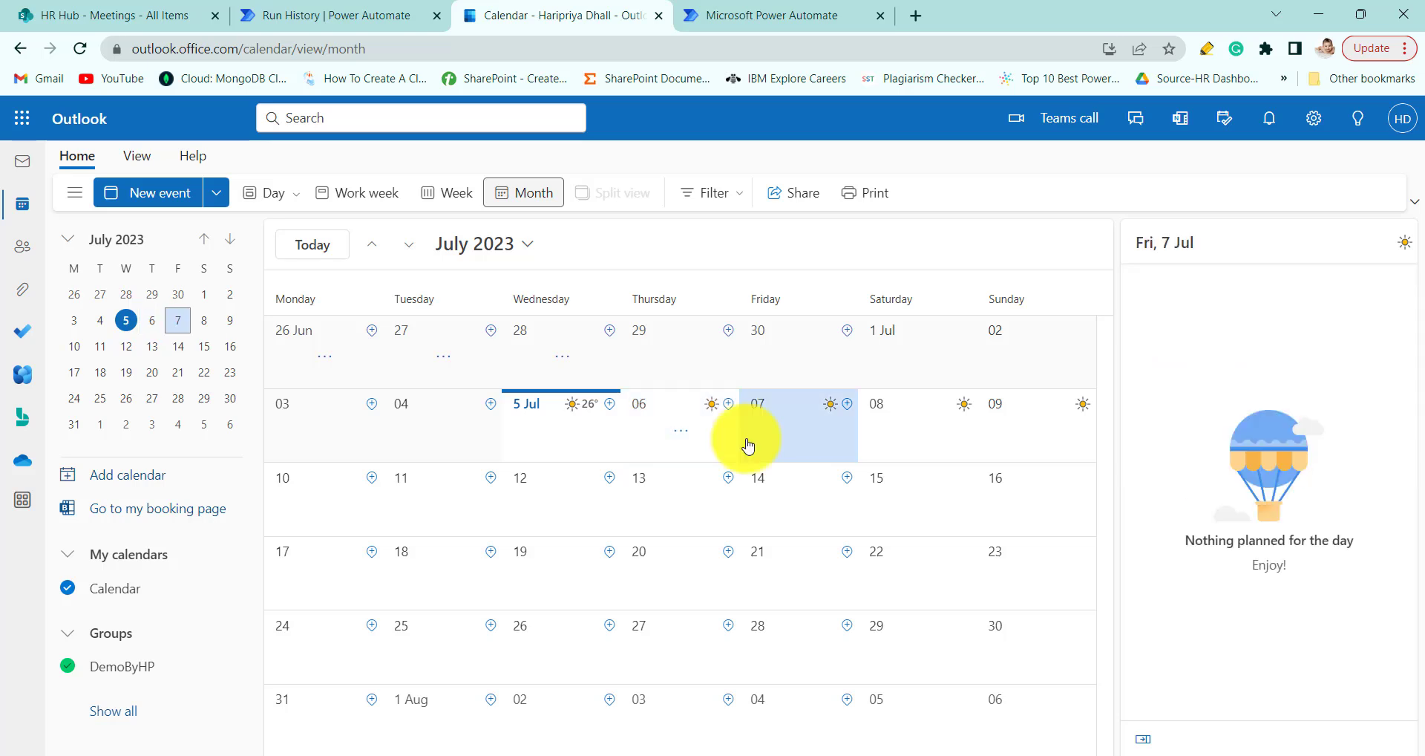